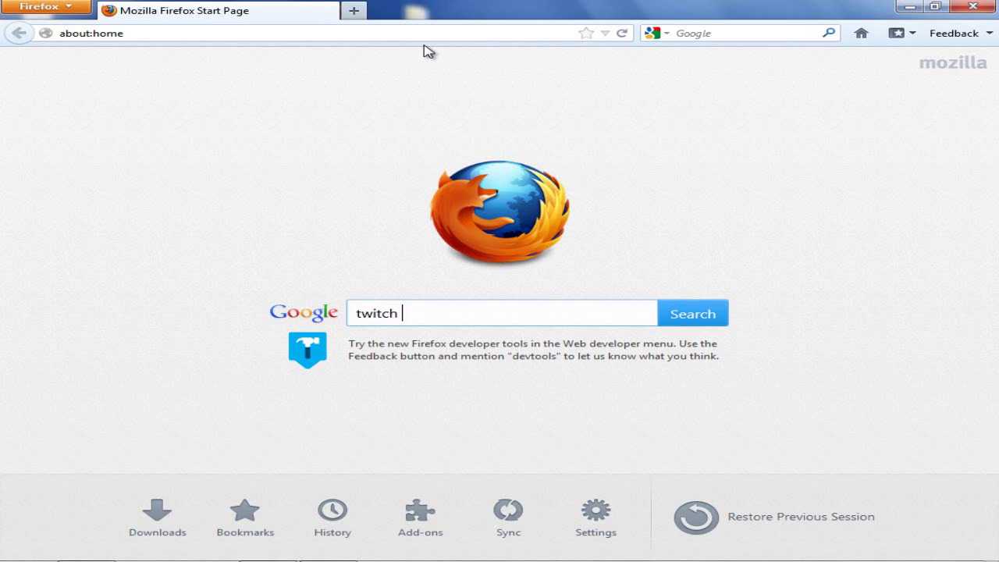
Search Google for 'twitch tv' to reach the Twitch home page.
type("tv")
key("Return")
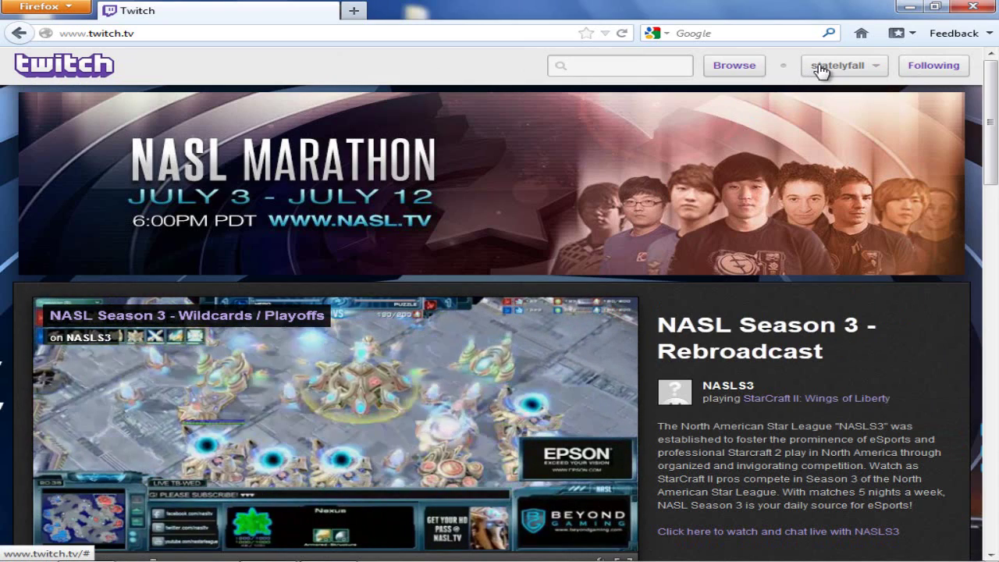
Go to the Broadcaster Dashboard from the account dropdown at the top right.
left_click(821, 70)
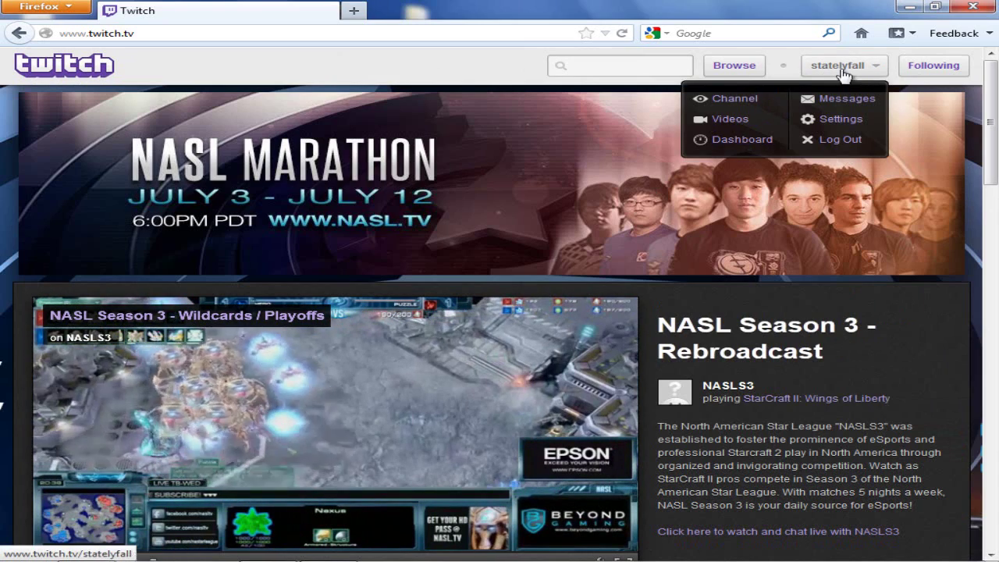
left_click(765, 139)
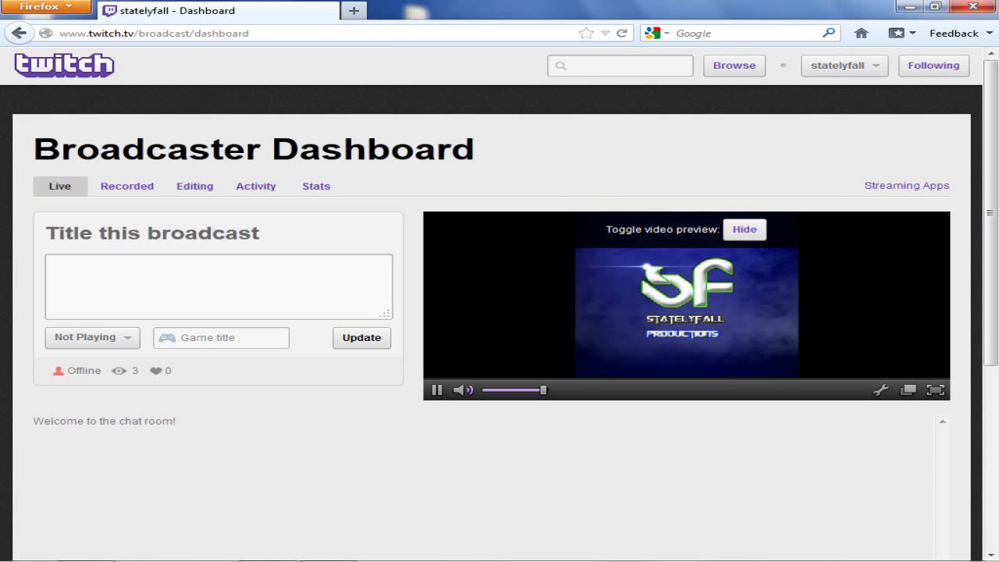
Search the web for 'xsplit' and open xsplit.com.
mouse_move(53, 556)
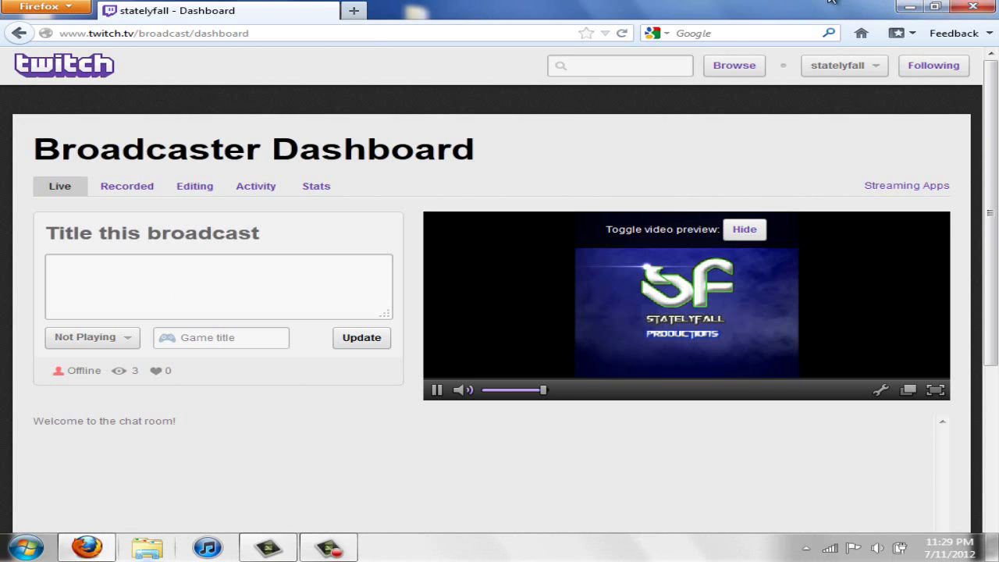
left_click(725, 34)
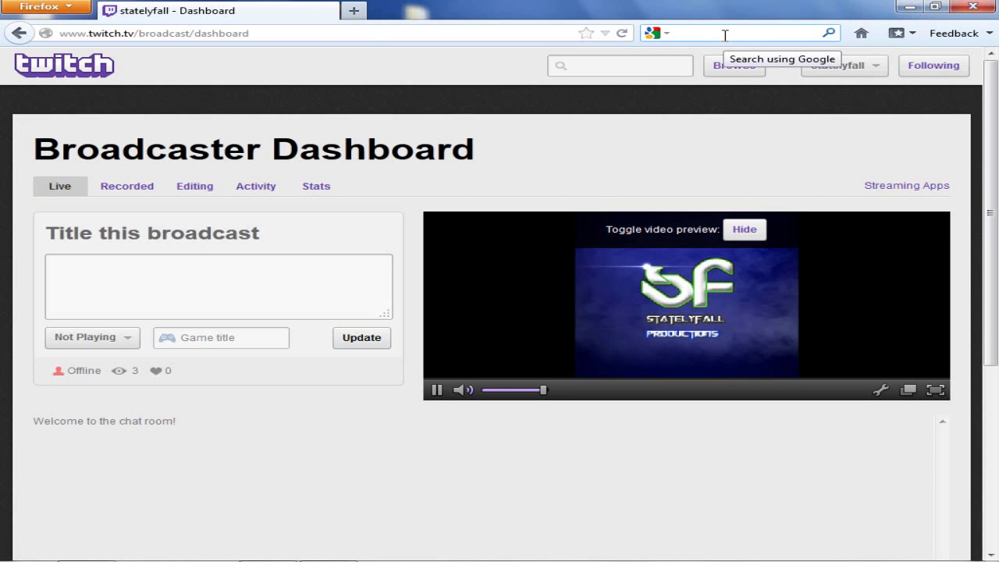
type("xslip")
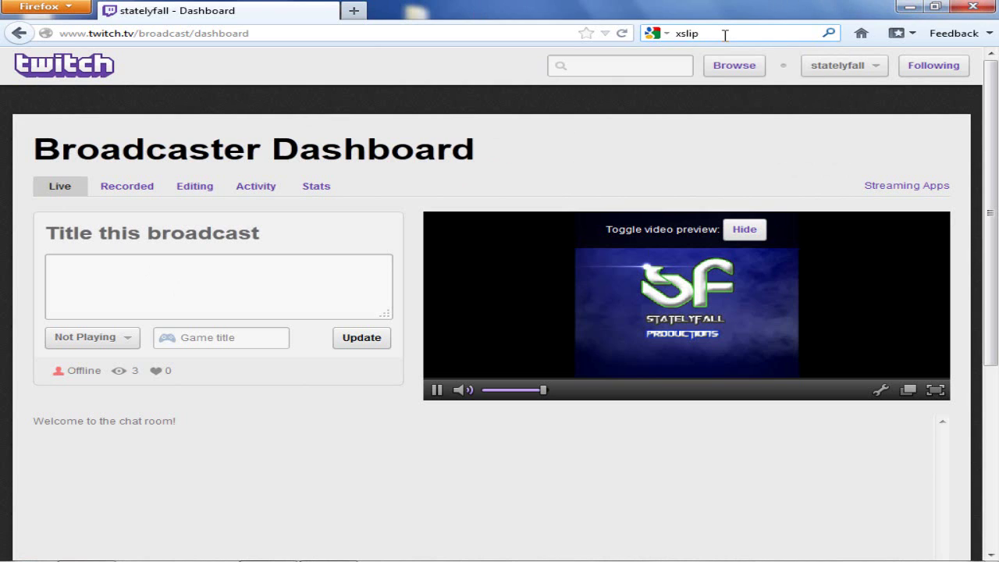
key("BackSpace")
type("plit")
key("Return")
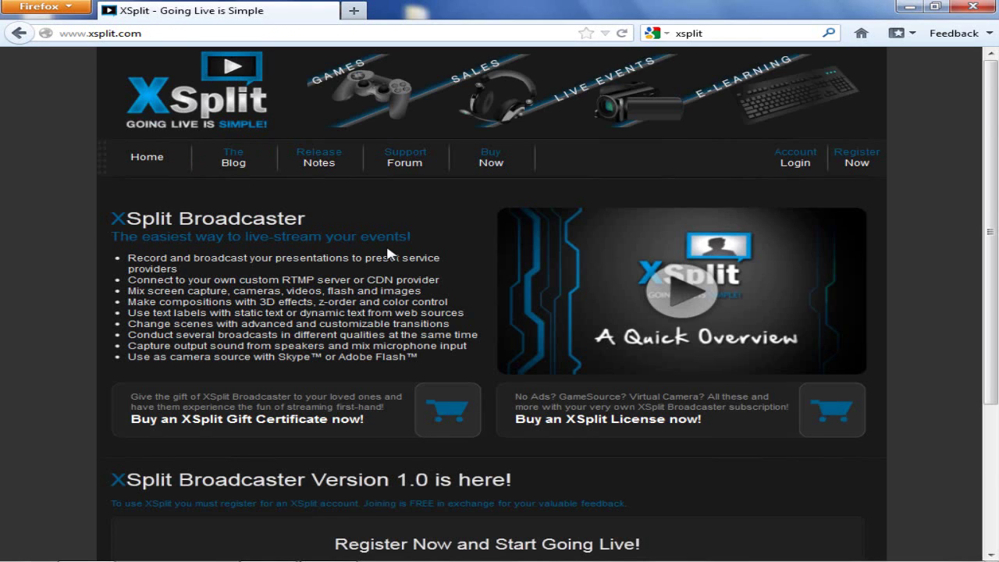
Scroll down to the XSplit registration form and the Download XSplit now button.
scroll(388, 248, "down", 5)
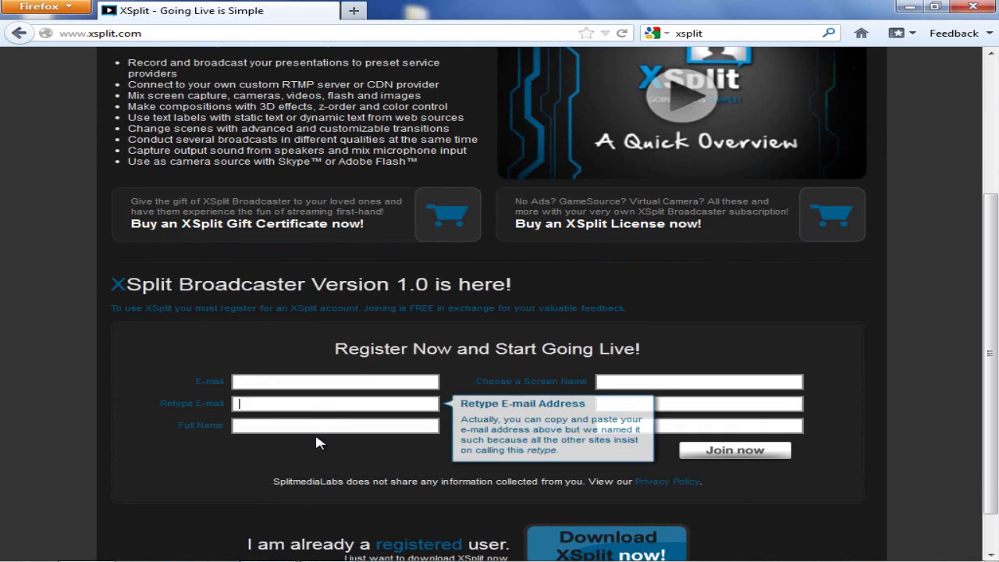
left_click(704, 403)
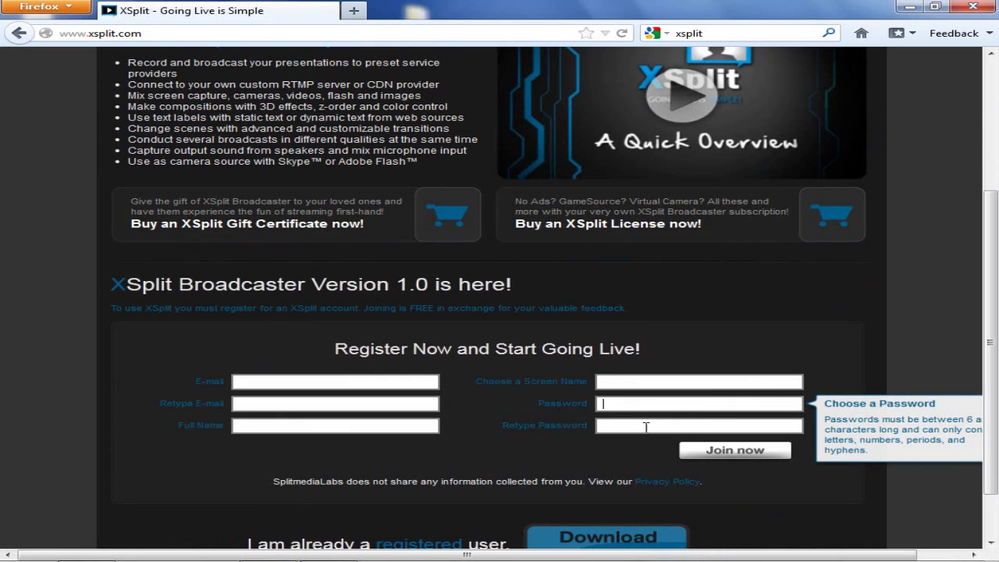
scroll(628, 451, "down", 2)
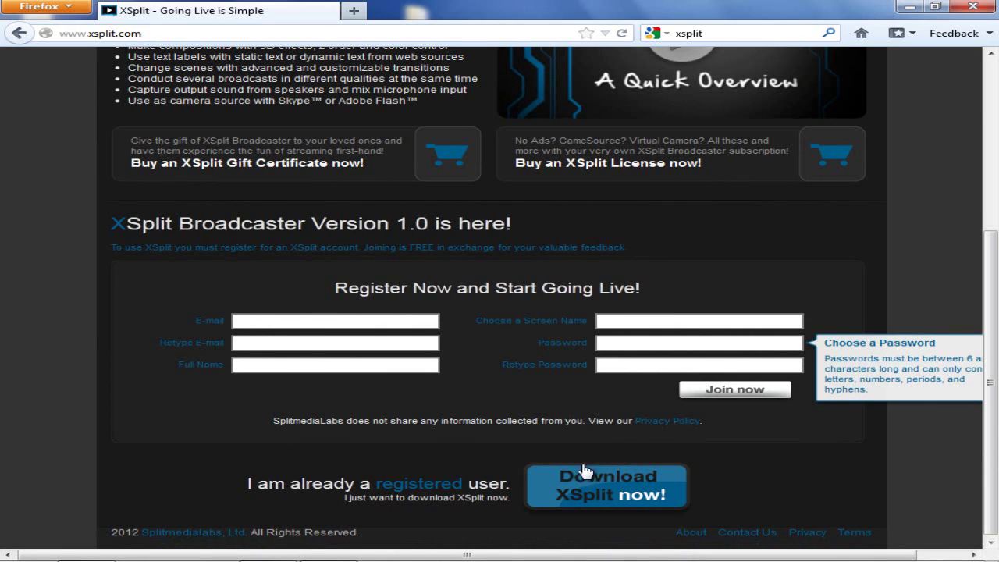
left_click_drag(581, 500, 627, 507)
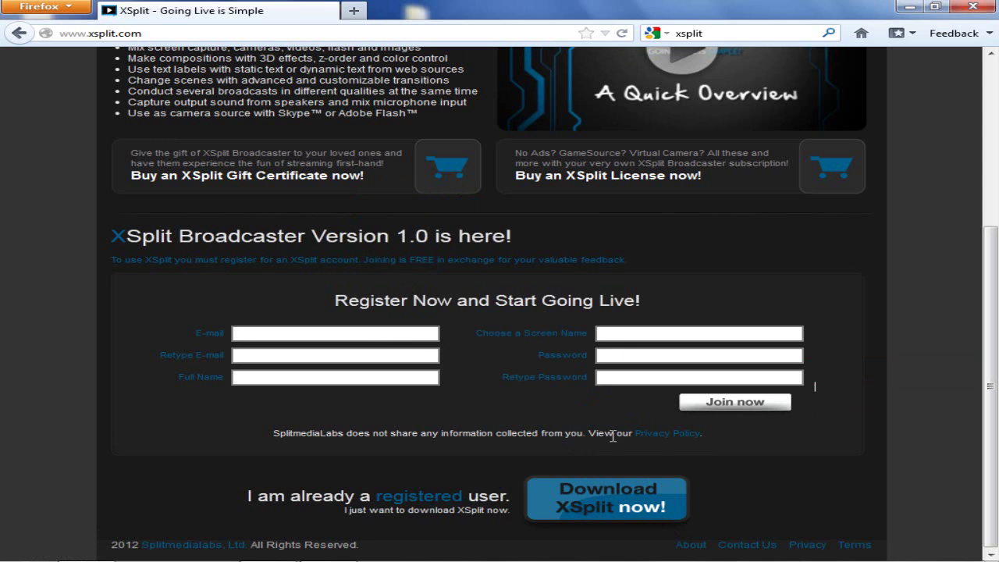
Close Firefox, launch XSplit Broadcaster from the Start menu and log on with the account password.
left_click(993, 6)
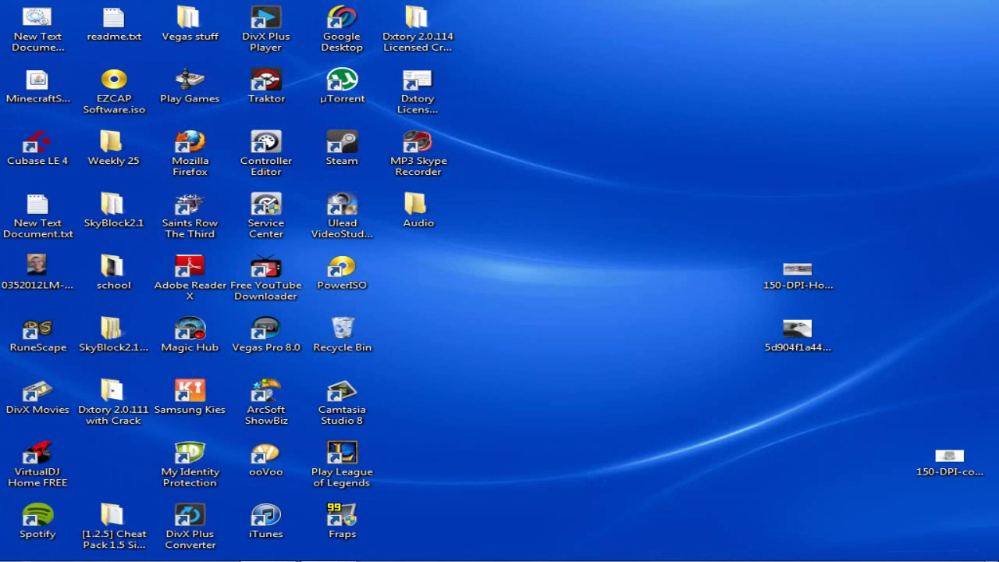
left_click(27, 547)
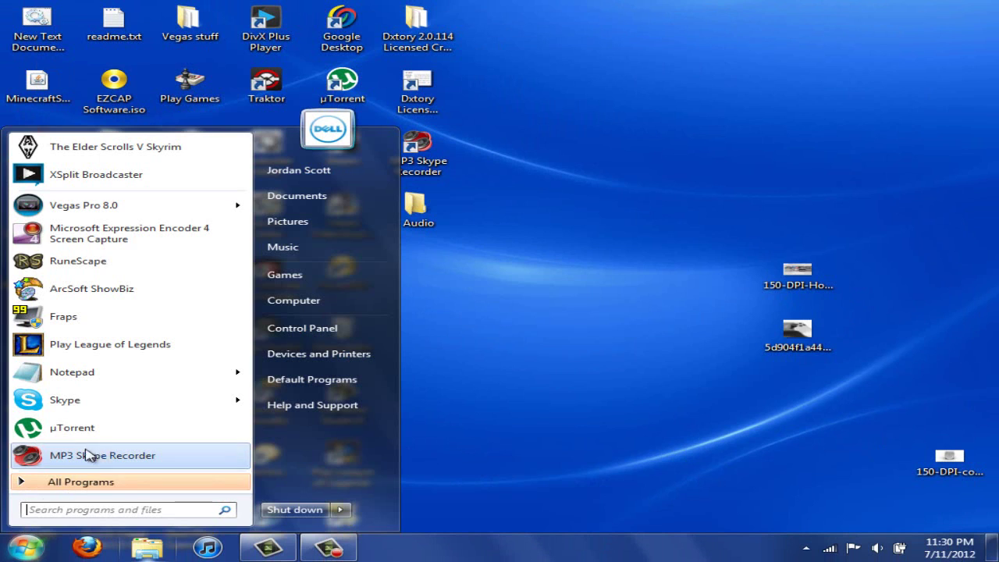
left_click(137, 175)
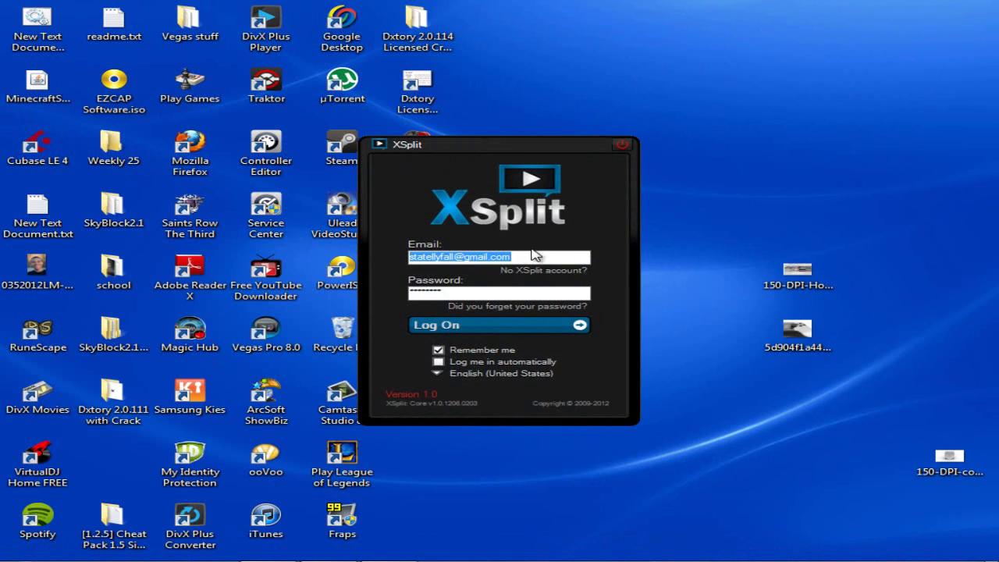
left_click(491, 295)
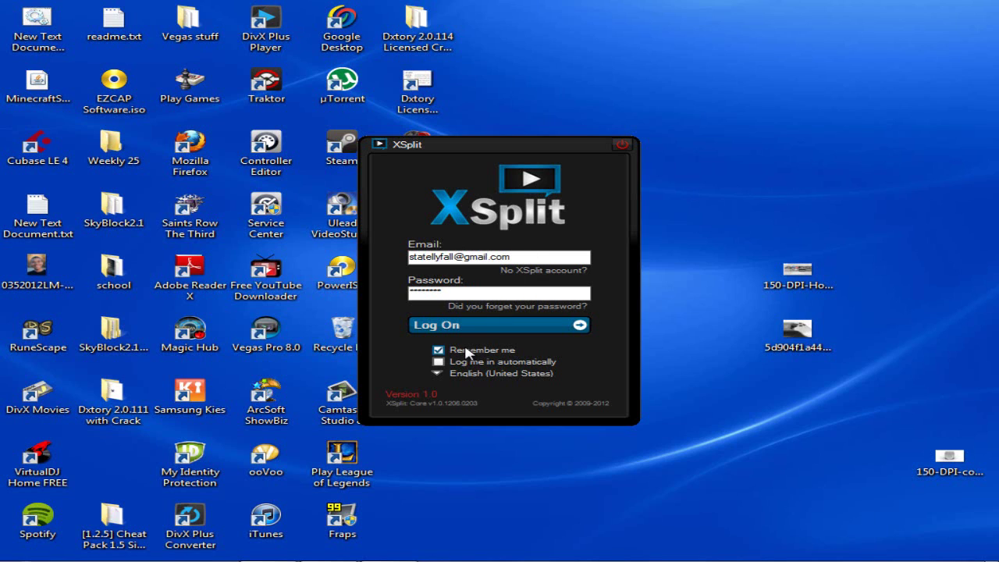
left_click(485, 326)
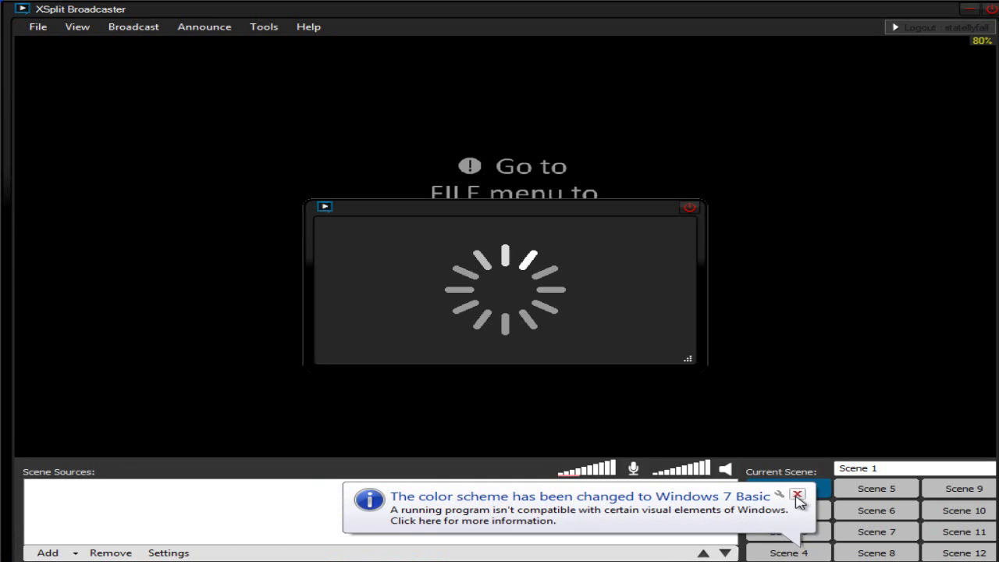
Dismiss the free-trial notice and uncheck the Pro Pic 2.jpg source in Scene 1.
left_click(797, 496)
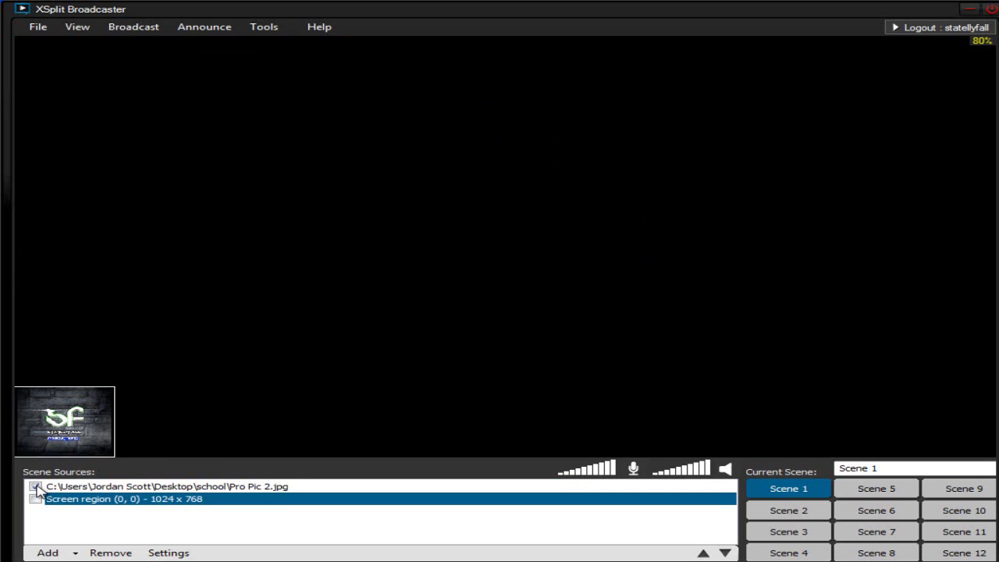
left_click(35, 486)
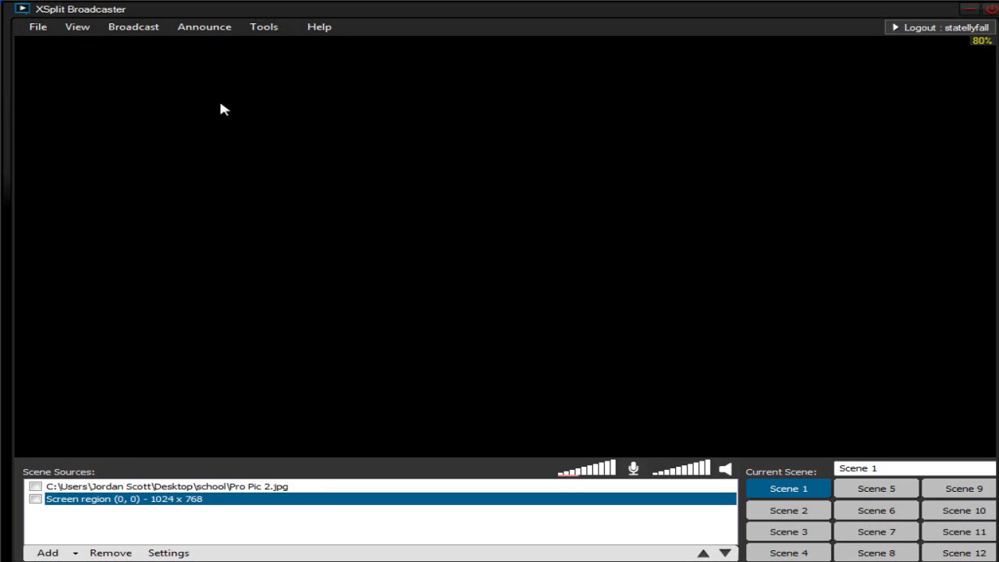
Add a new Justin/TwitchTV channel through Broadcast > Edit channels.
left_click(157, 36)
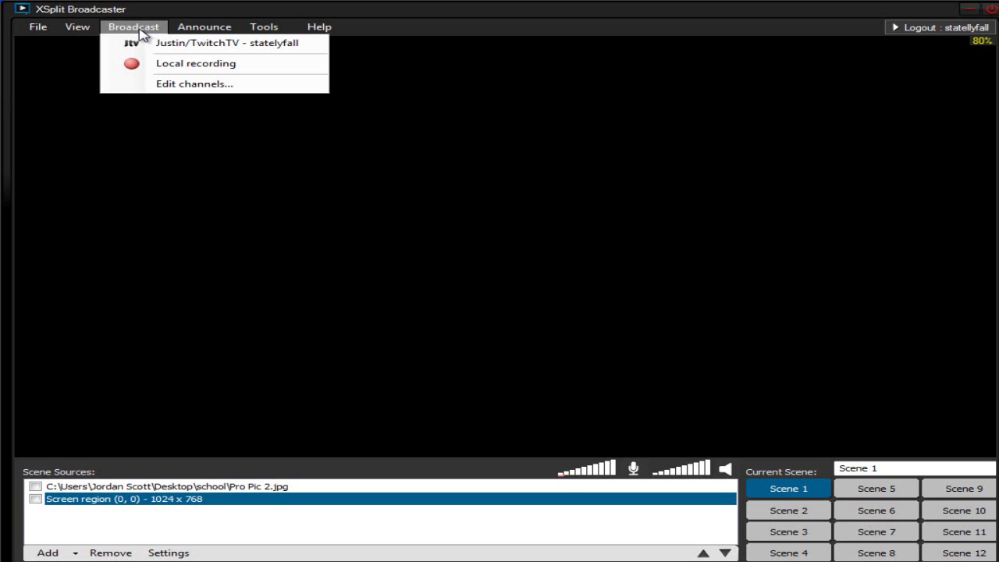
left_click(155, 89)
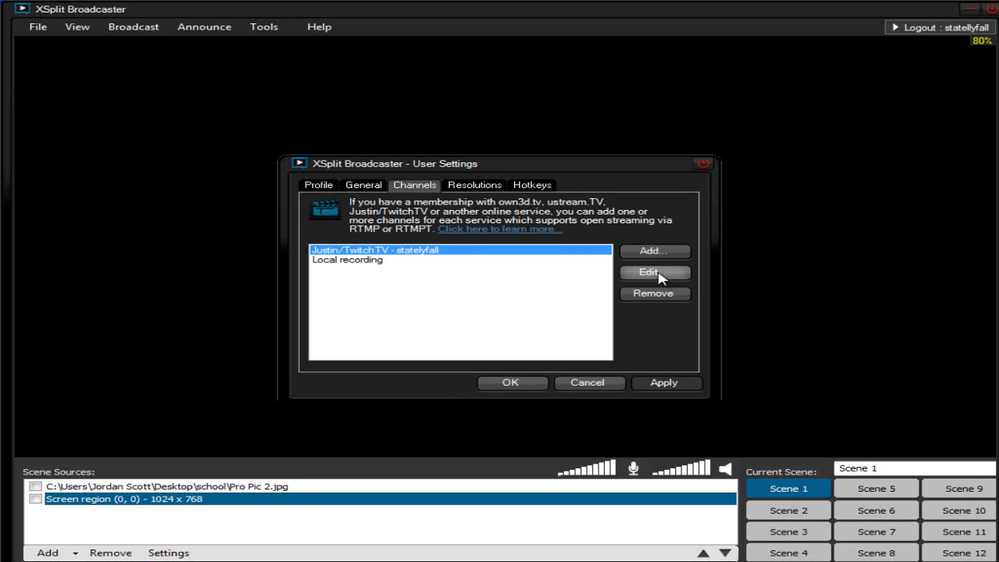
left_click(659, 250)
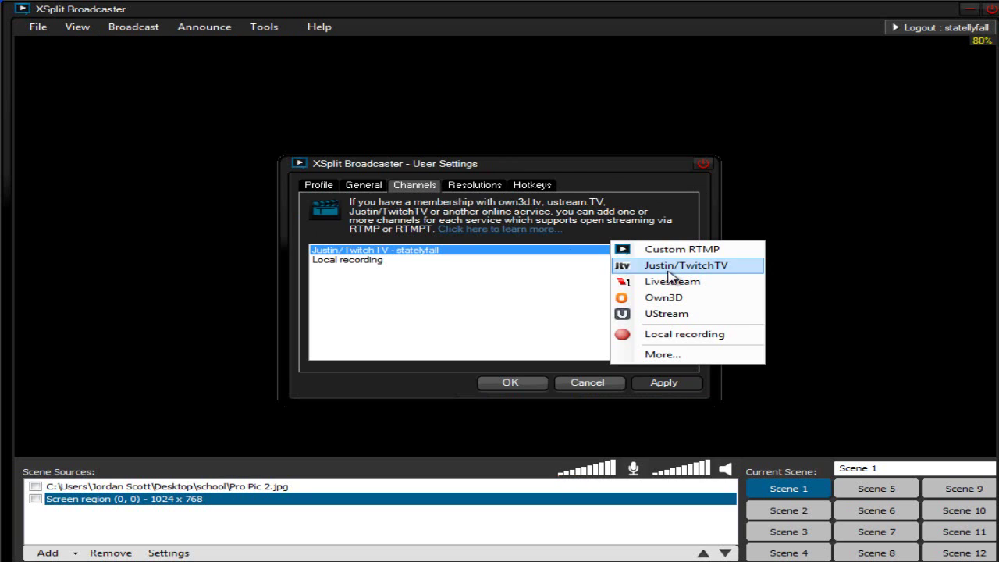
left_click(669, 265)
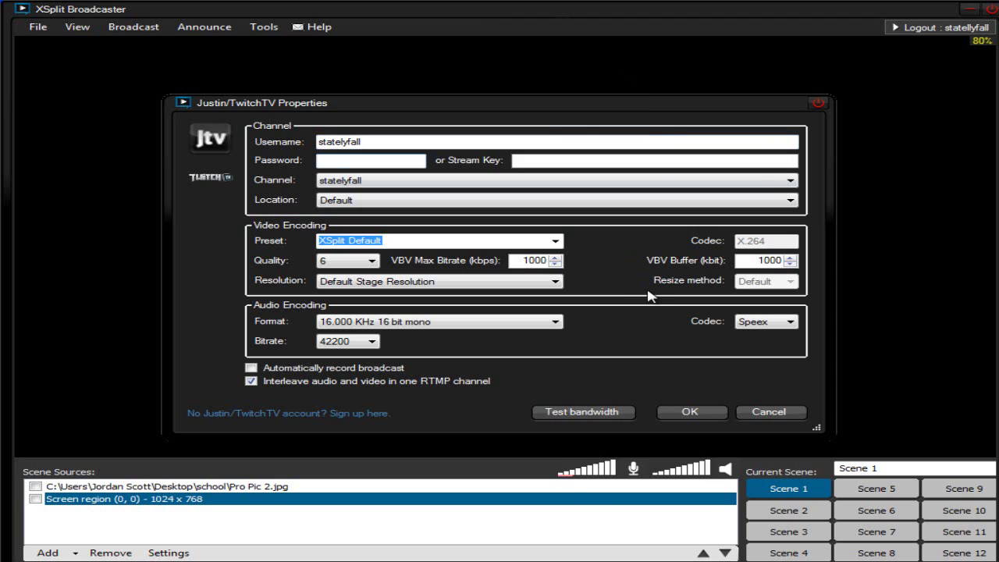
Keep the Twitch channel's Default location, 42200 audio bitrate and Default Stage Resolution.
left_click(527, 188)
left_click(527, 187)
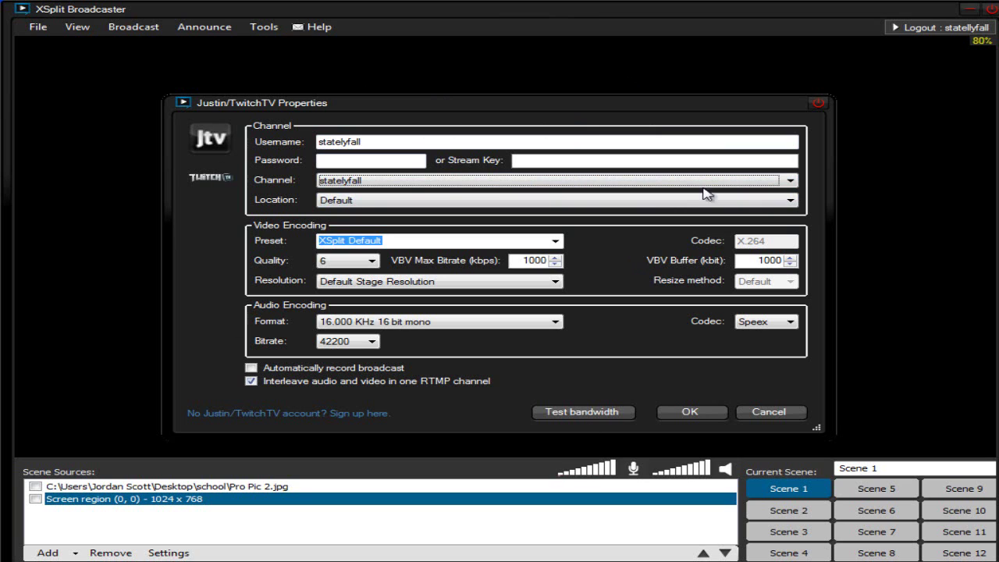
left_click(518, 201)
left_click(518, 201)
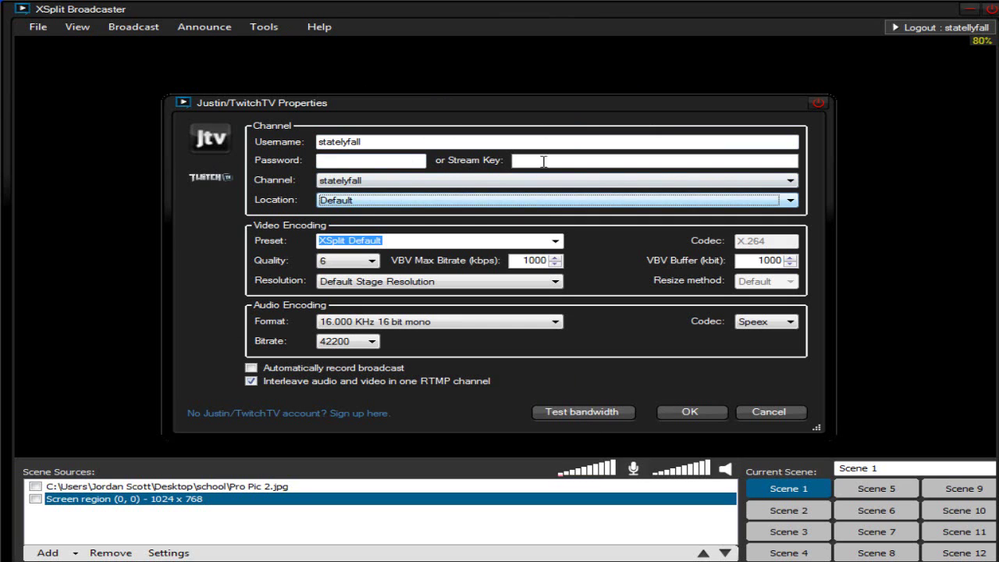
left_click(373, 341)
left_click(373, 341)
left_click(372, 328)
left_click(431, 282)
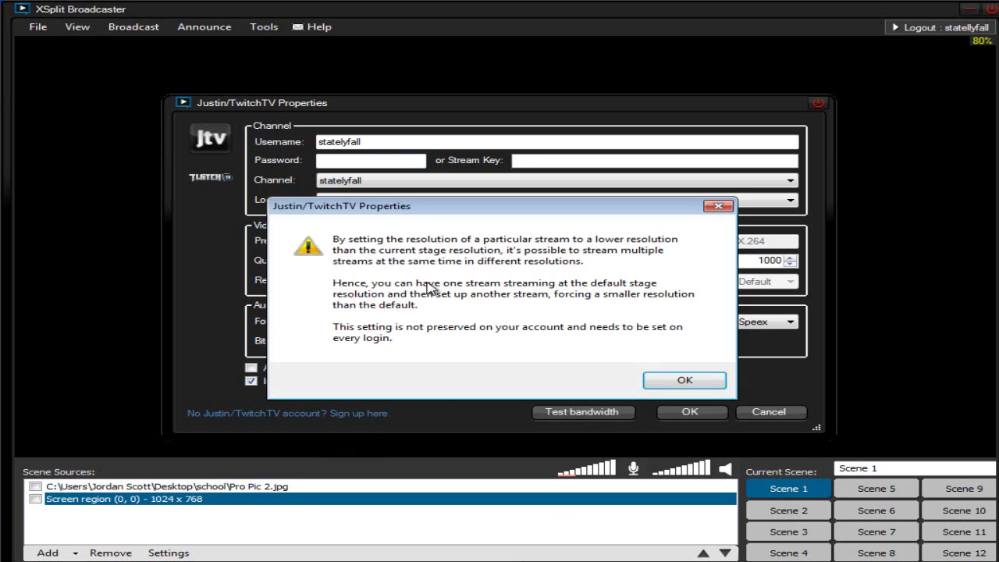
left_click(704, 379)
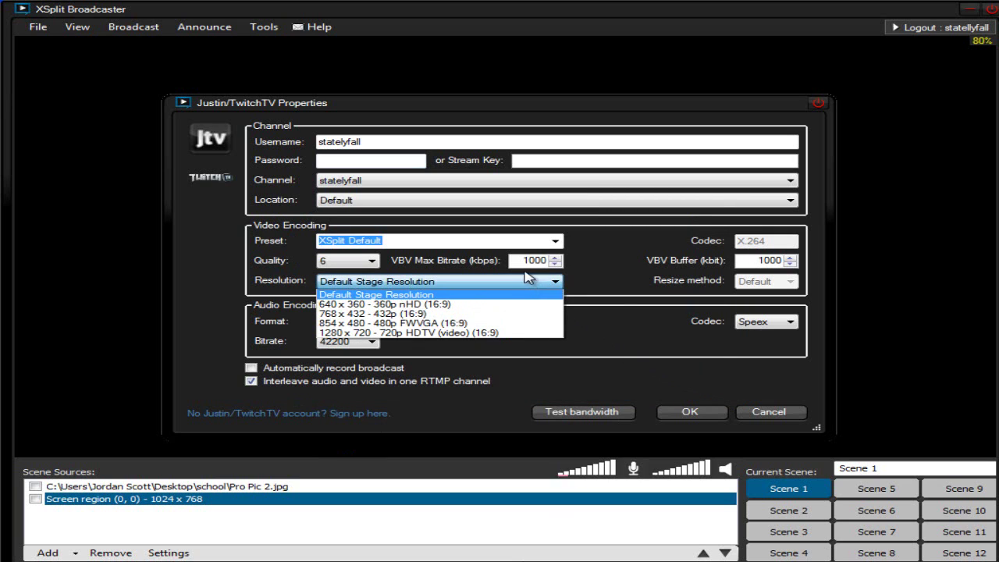
left_click(555, 282)
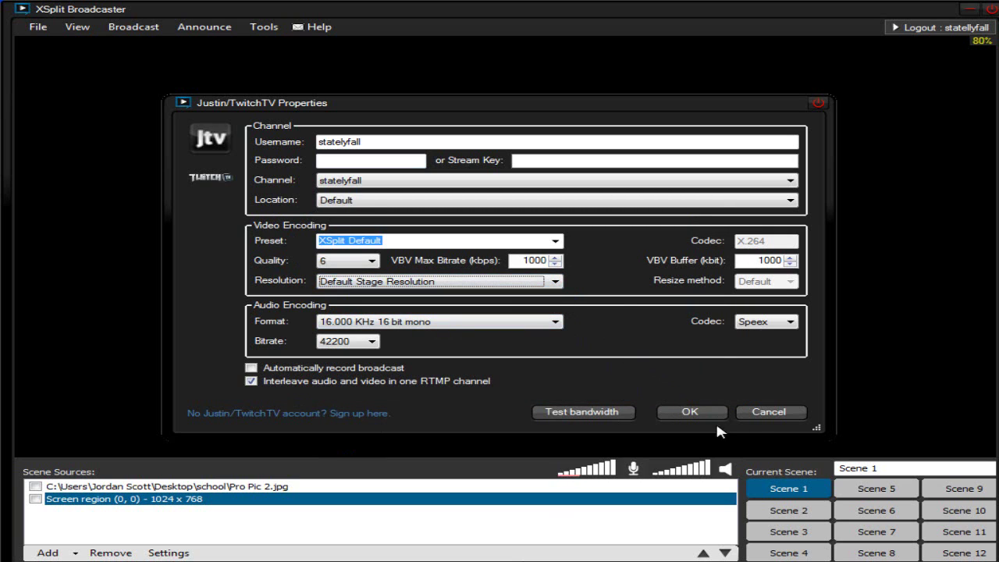
Keep the statelyfall channel, save the Twitch properties and select Local recording.
left_click(369, 160)
left_click(397, 181)
left_click(395, 190)
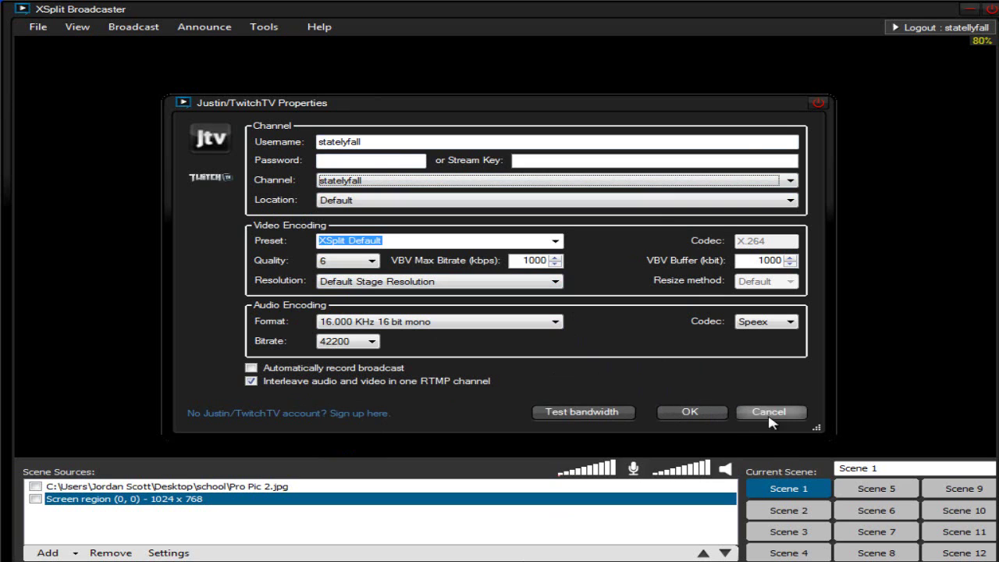
left_click(690, 413)
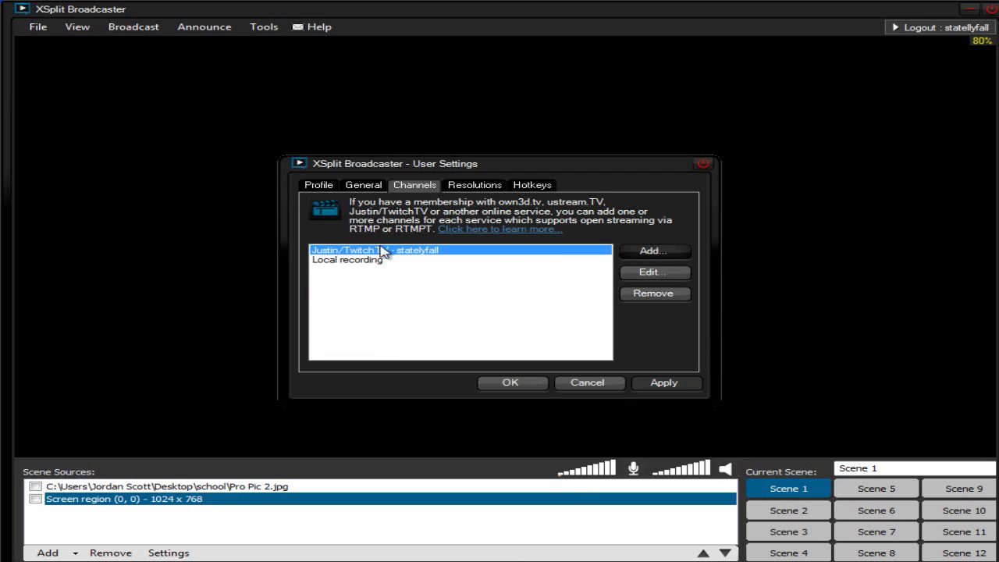
left_click(383, 262)
Edit the Justin/TwitchTV - statelyfall channel and set its location to US East: New York, NY.
left_click(390, 251)
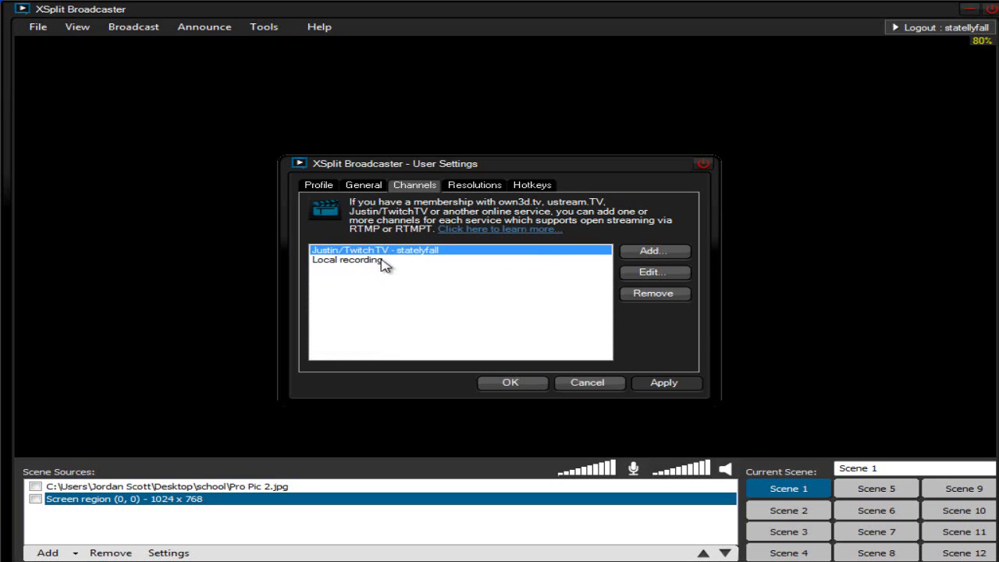
left_click(684, 279)
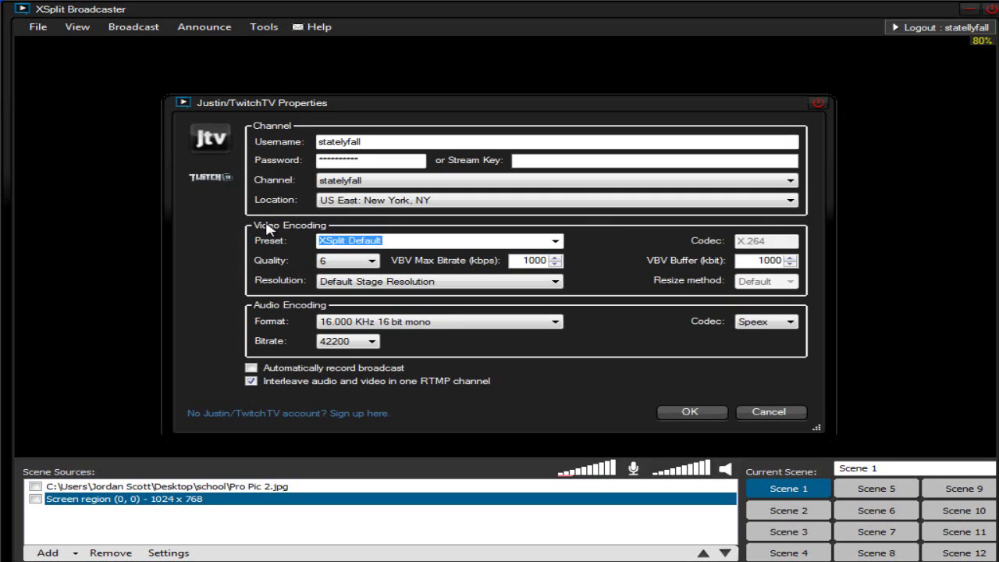
left_click(364, 205)
left_click(364, 205)
left_click(365, 205)
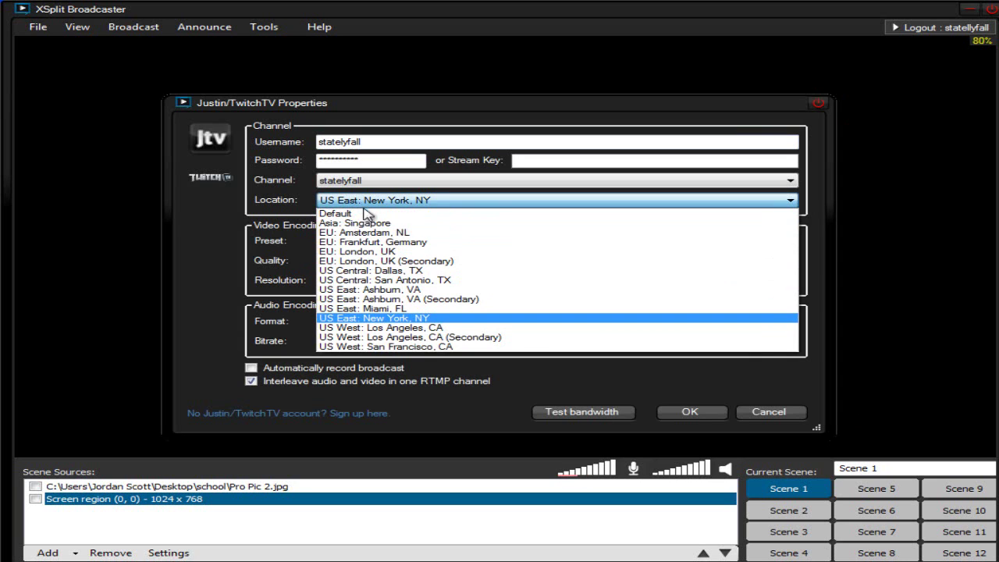
left_click(378, 321)
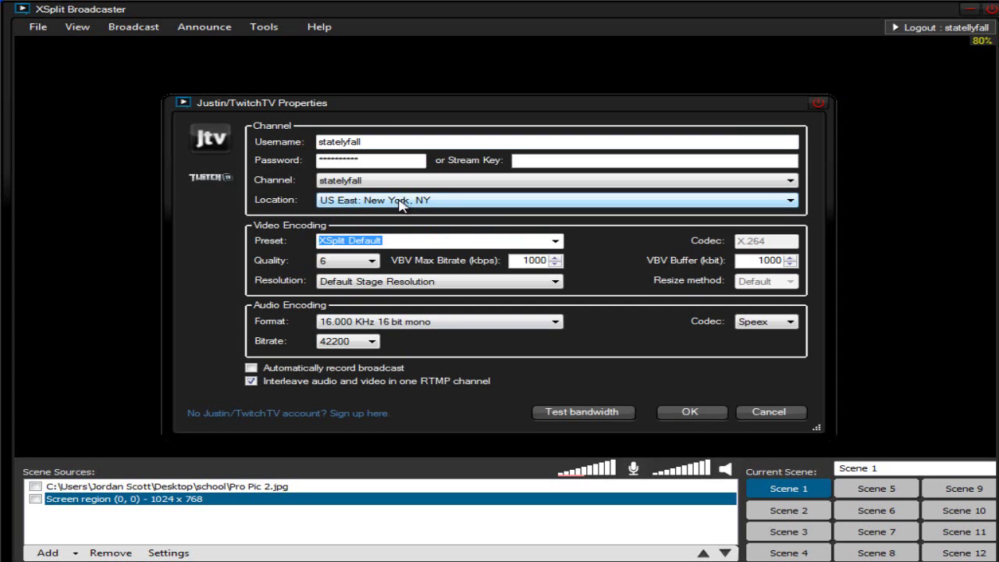
left_click(399, 203)
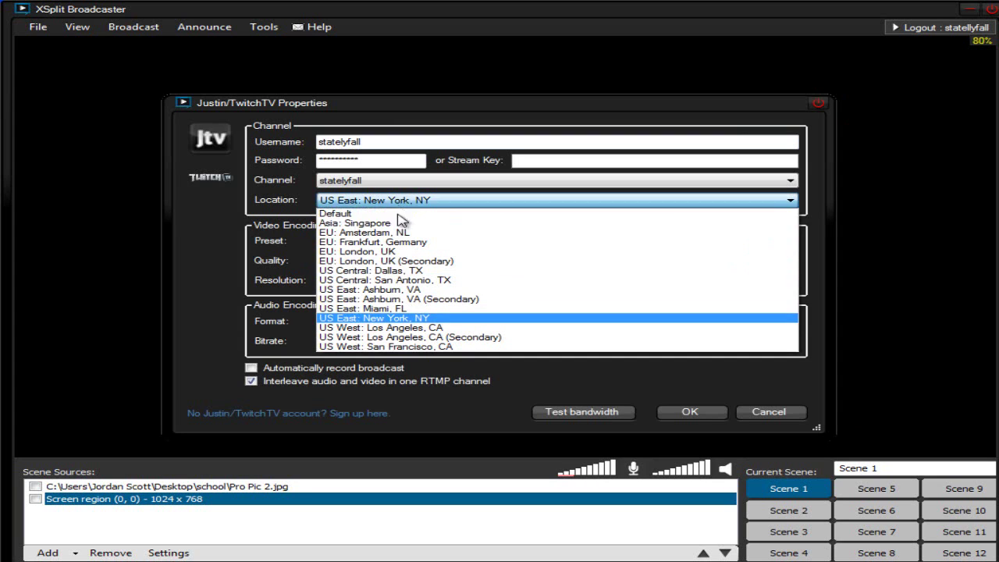
Save the Twitch channel at US East: New York, NY and keep the USB VoIP microphone.
left_click(406, 319)
left_click(685, 403)
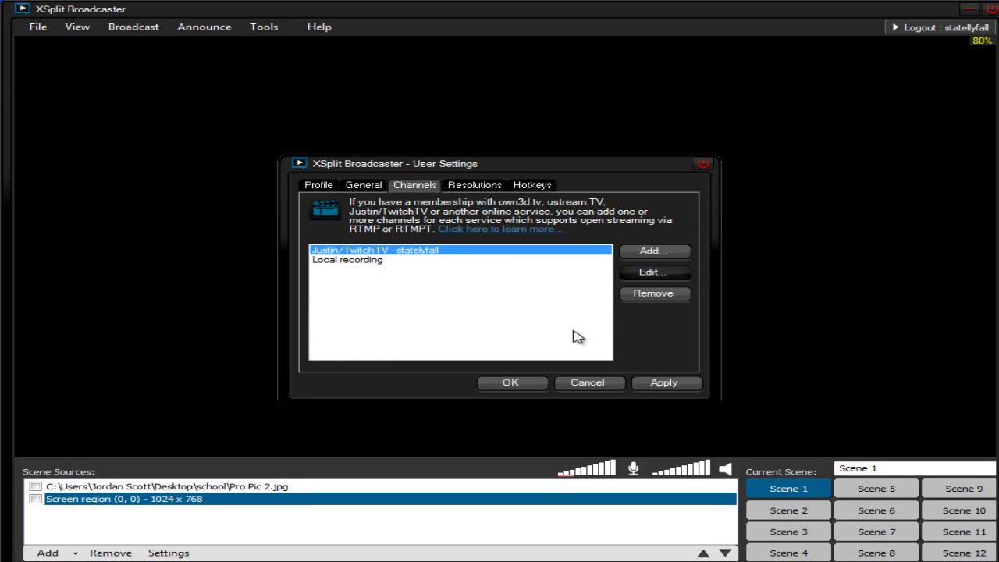
left_click(384, 186)
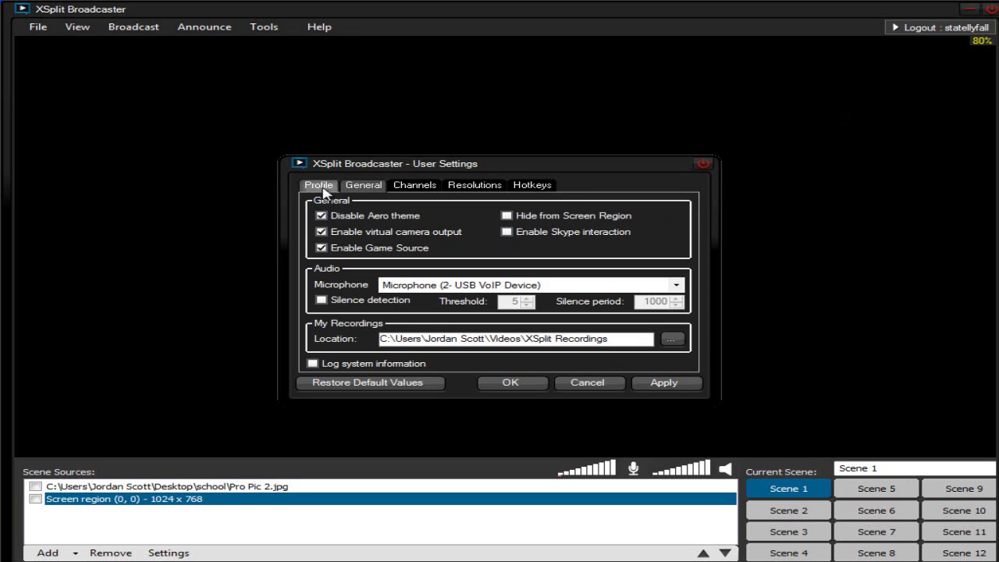
left_click(677, 286)
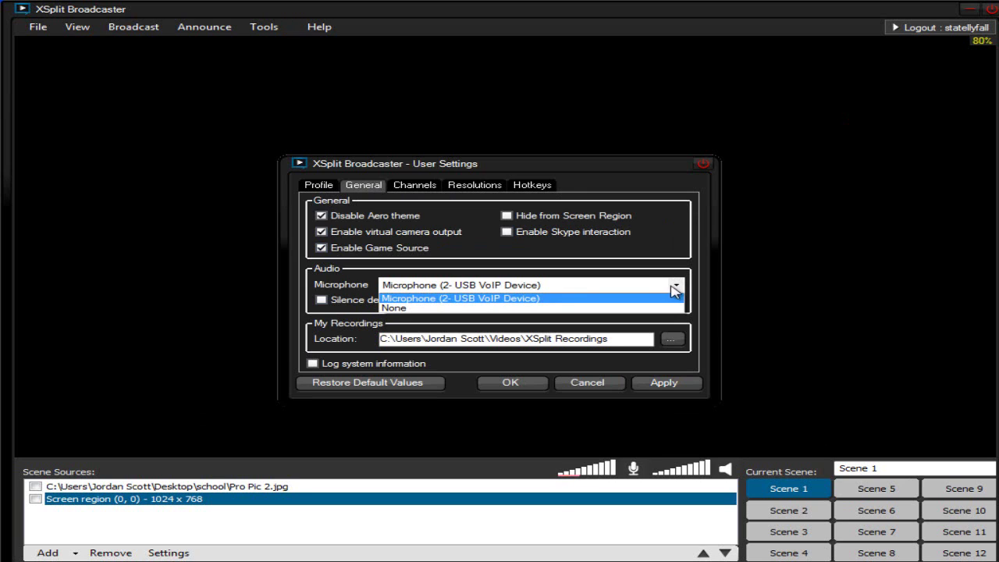
left_click(675, 290)
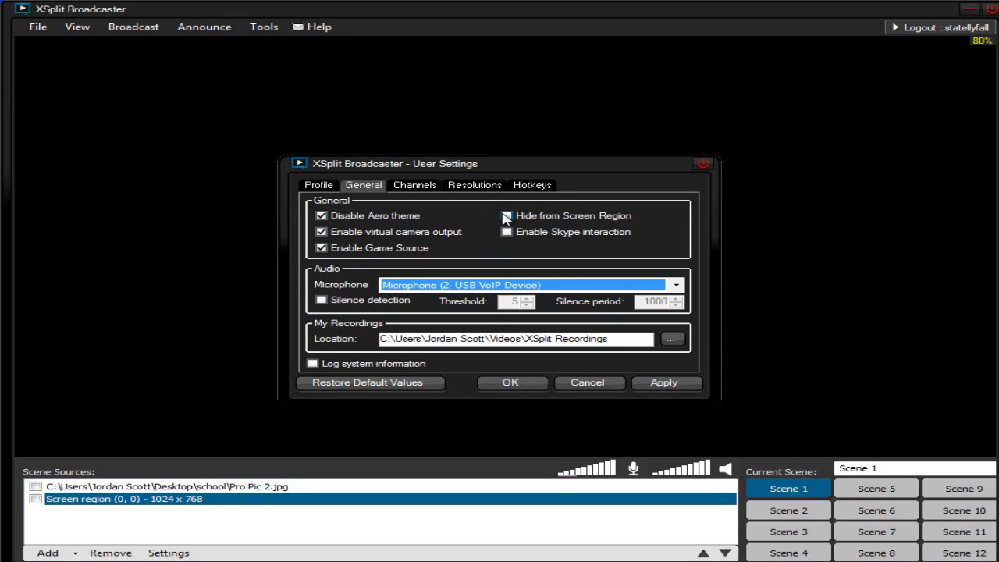
Turn off Disable Aero theme and enable virtual camera output, leaving Game Source enabled.
left_click(419, 218)
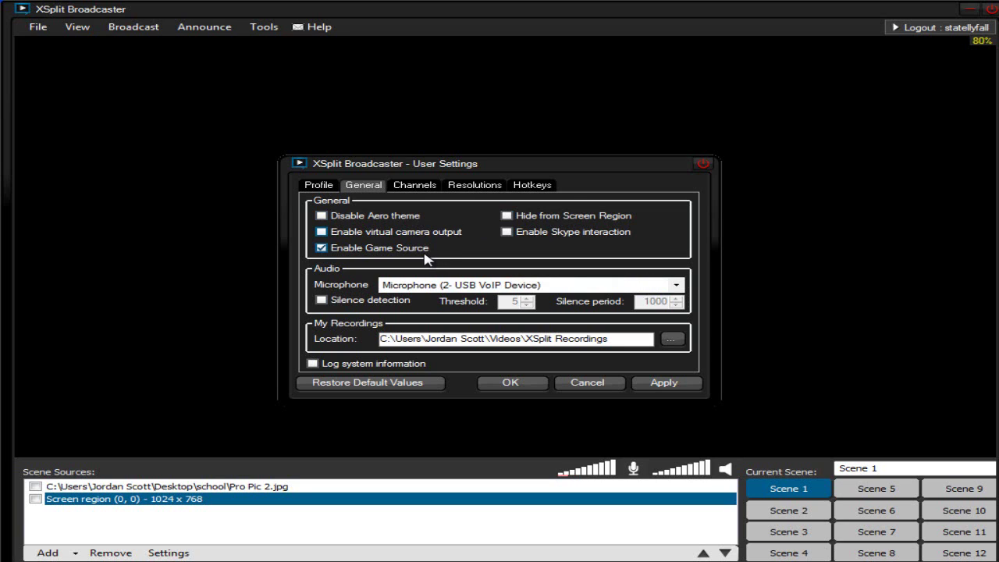
left_click(425, 252)
left_click(363, 234)
left_click(366, 249)
Close User Settings, then review the Profile, General, Resolution and Scene hotkey settings pages.
key("Return")
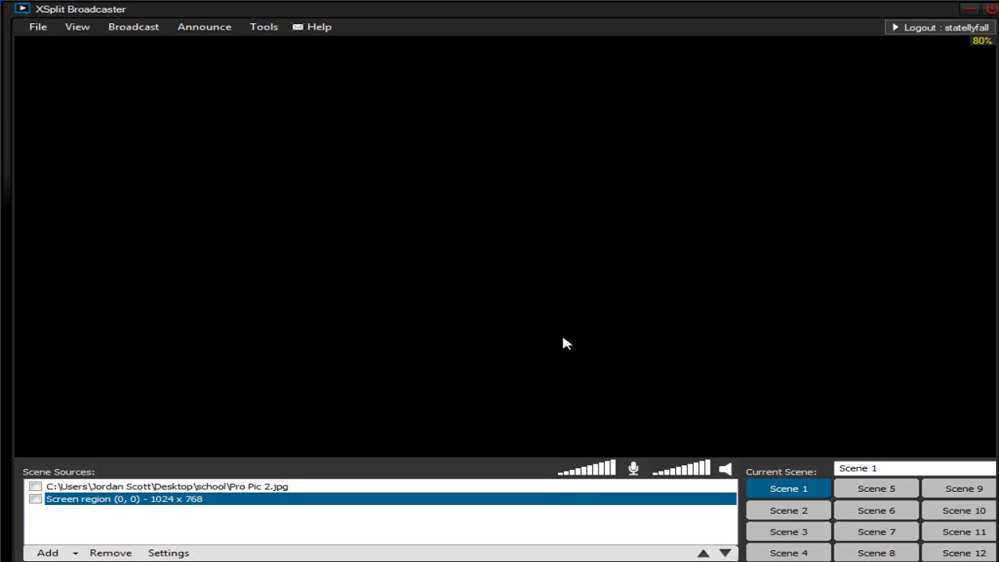
left_click(133, 29)
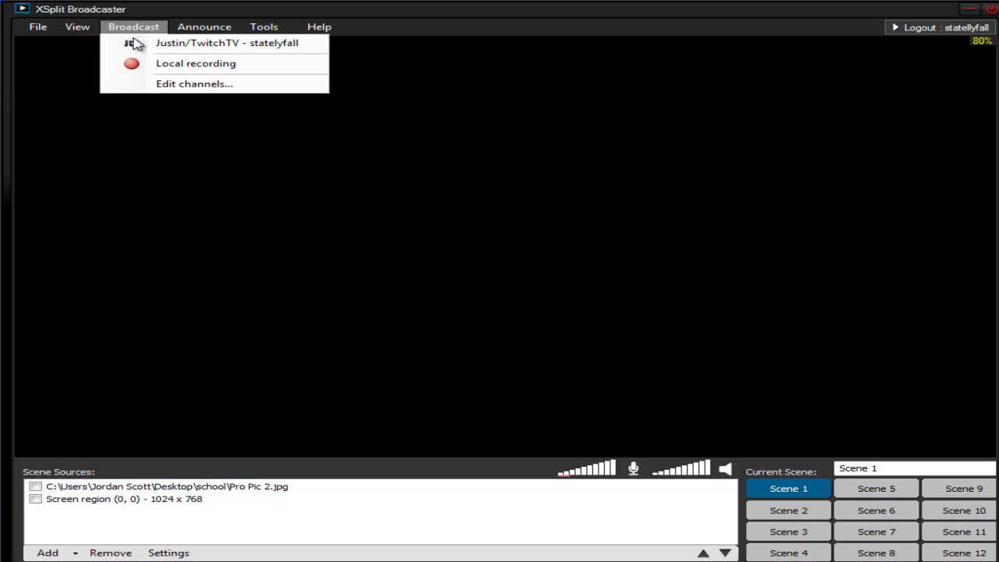
left_click(161, 84)
left_click(323, 185)
left_click(365, 186)
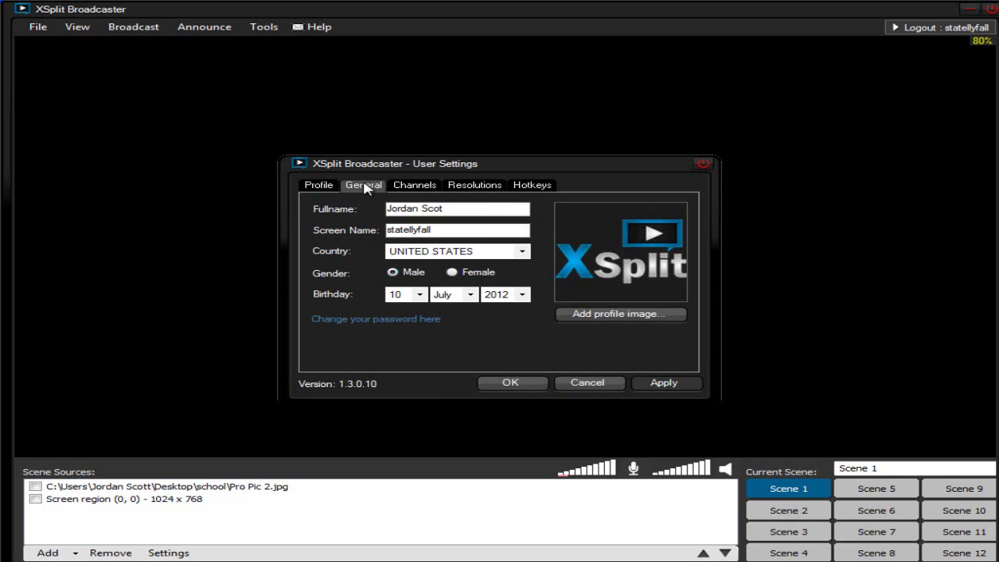
left_click(461, 185)
left_click(545, 185)
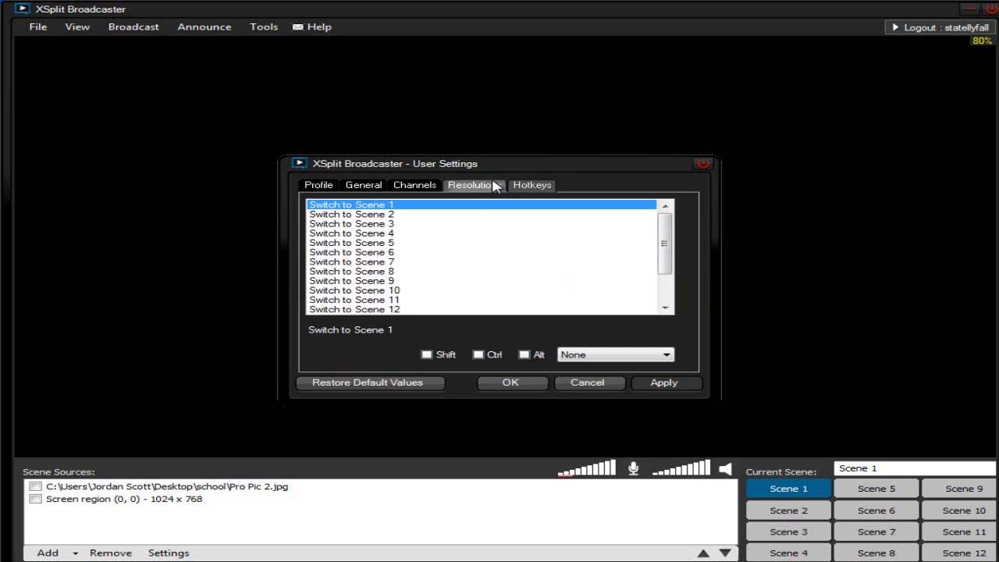
left_click(531, 378)
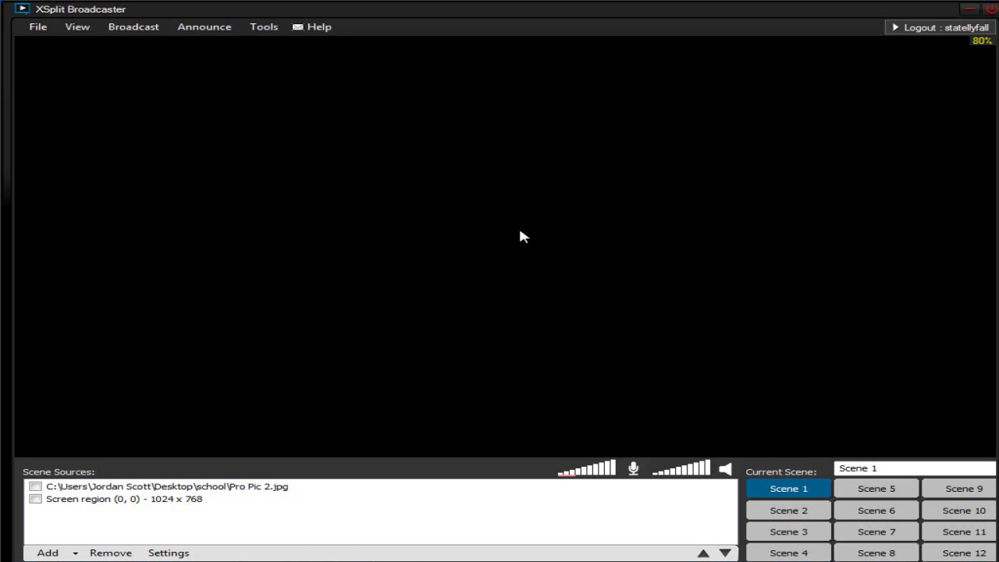
Delete the Pro Pic 2.jpg and Screen region sources from Scene 1.
left_click(181, 485)
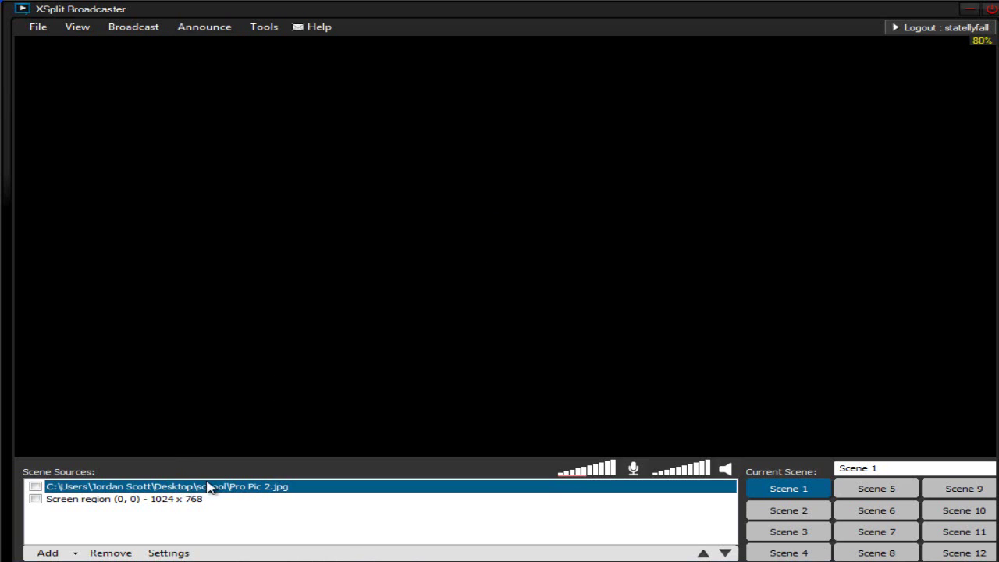
key("Delete")
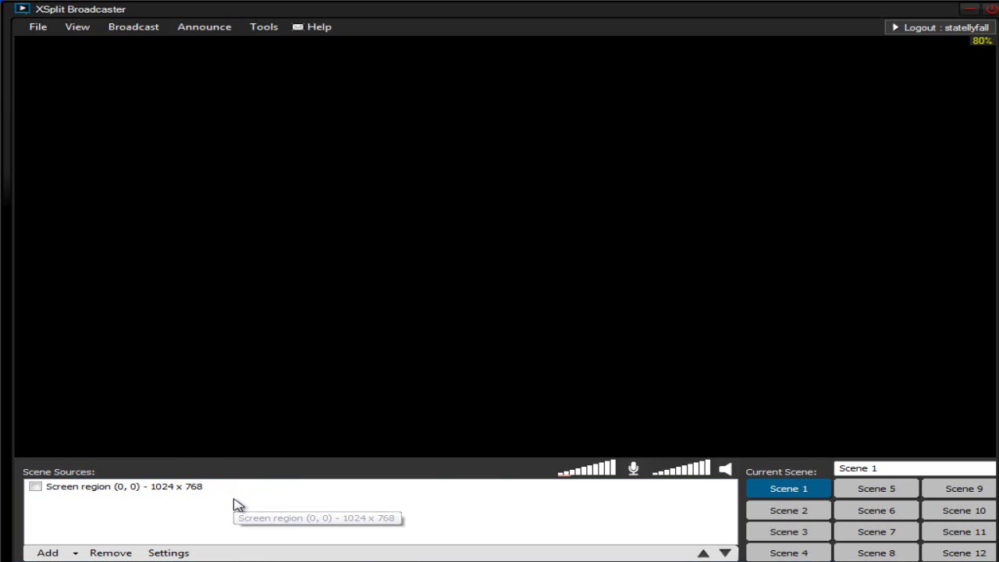
left_click(195, 489)
key("Delete")
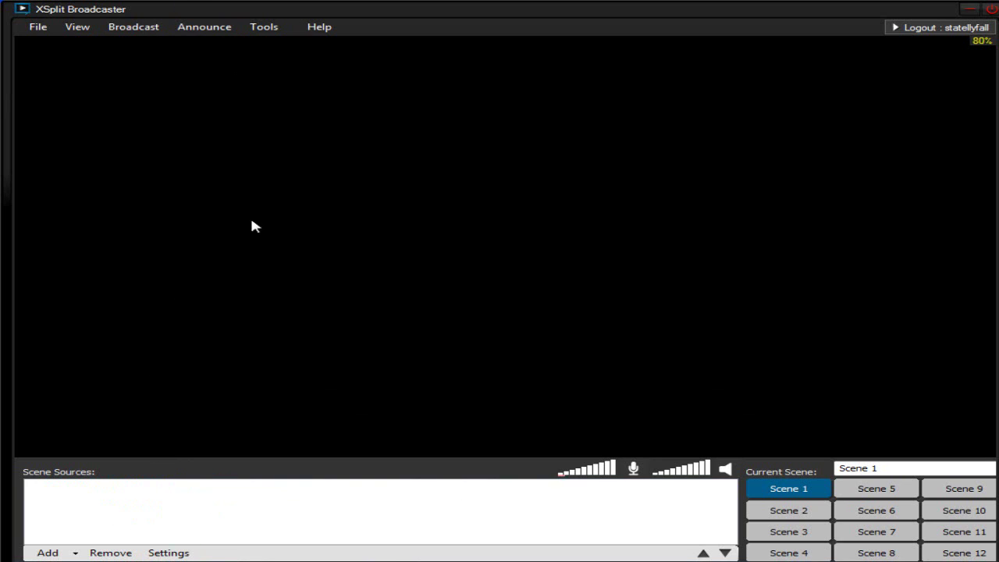
left_click(106, 30)
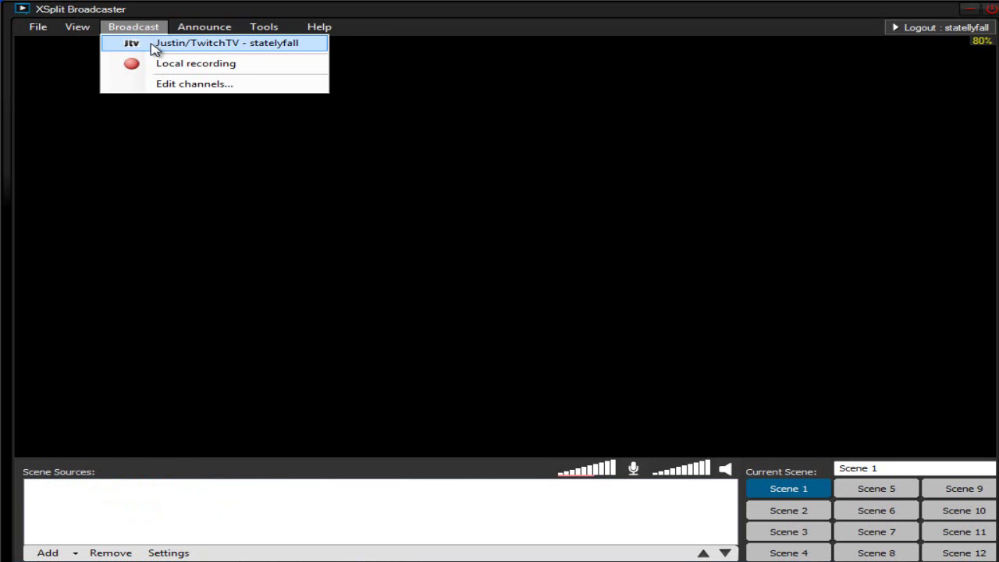
left_click(153, 28)
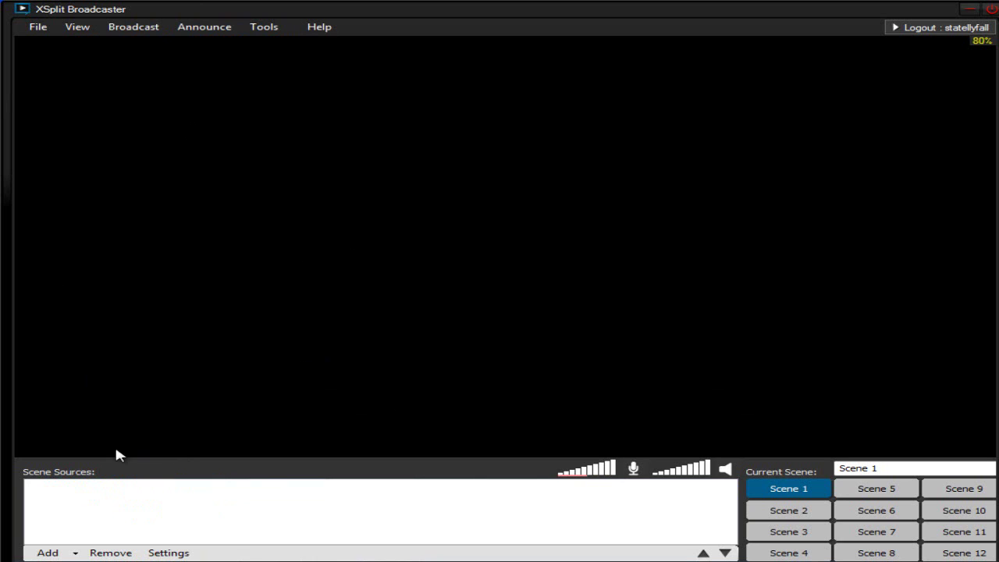
Add a full 1024 x 768 screen region source to Scene 1.
left_click(76, 552)
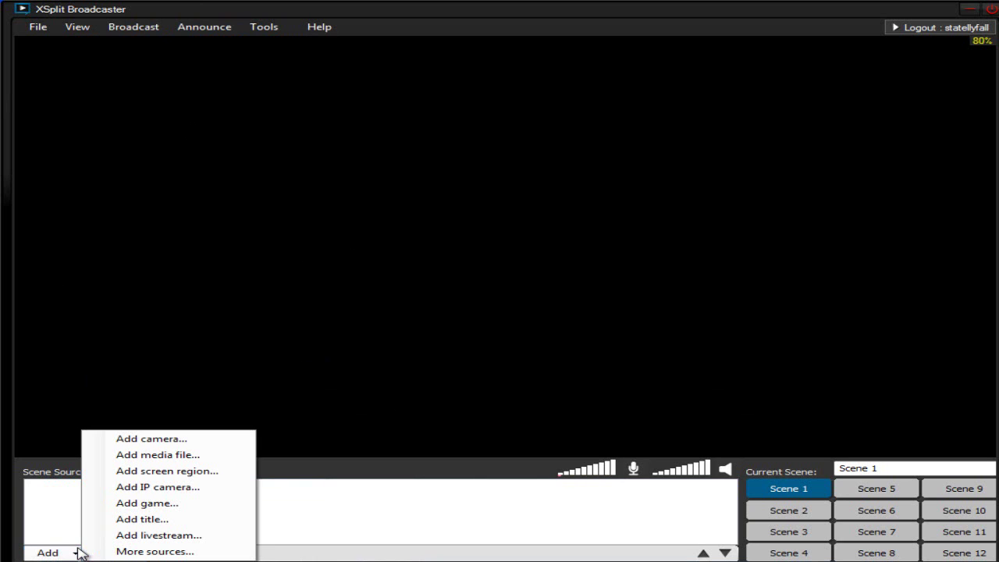
left_click(201, 477)
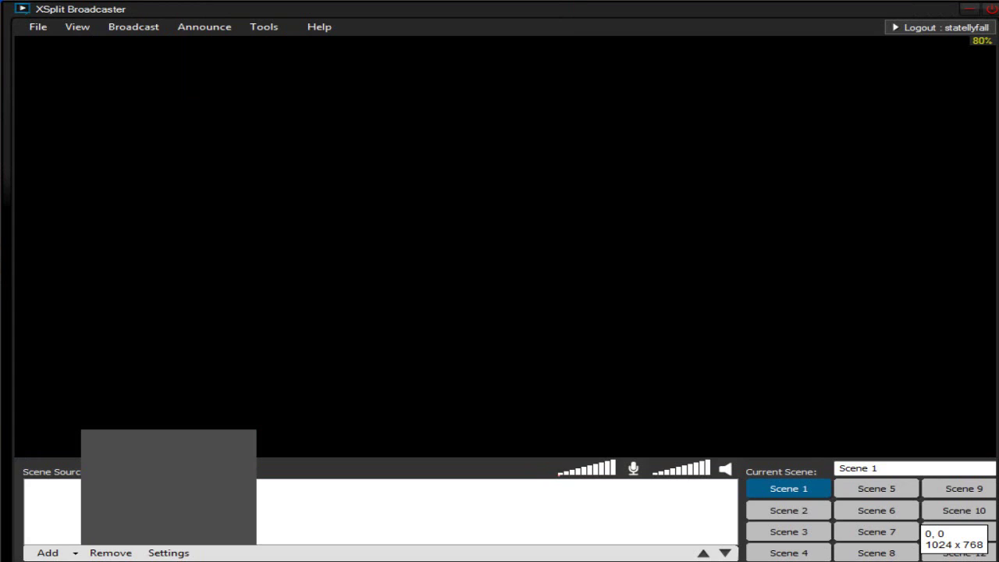
left_click(919, 526)
left_click(71, 161)
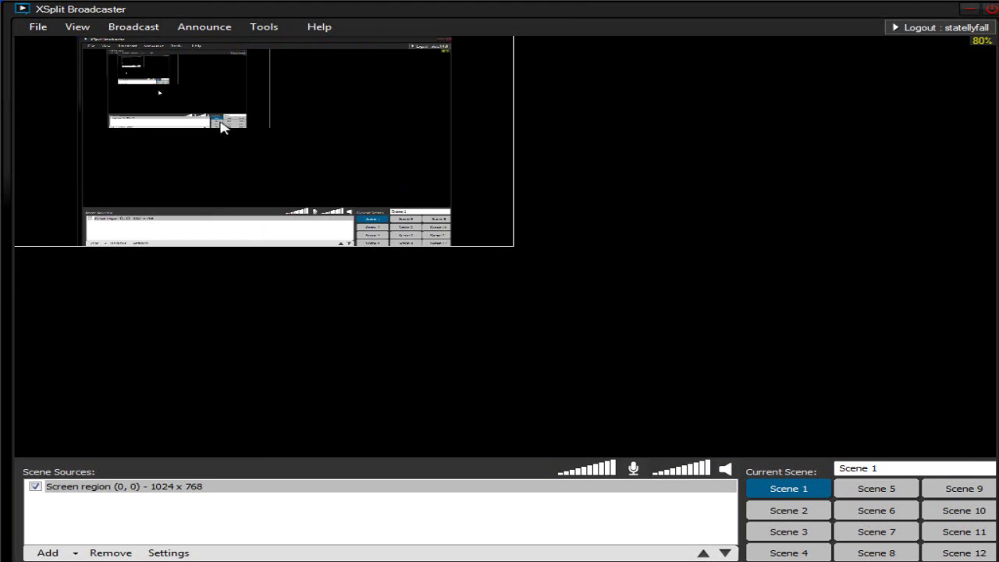
Stretch the screen capture so it fills the whole Scene 1 preview.
left_click(2, 116)
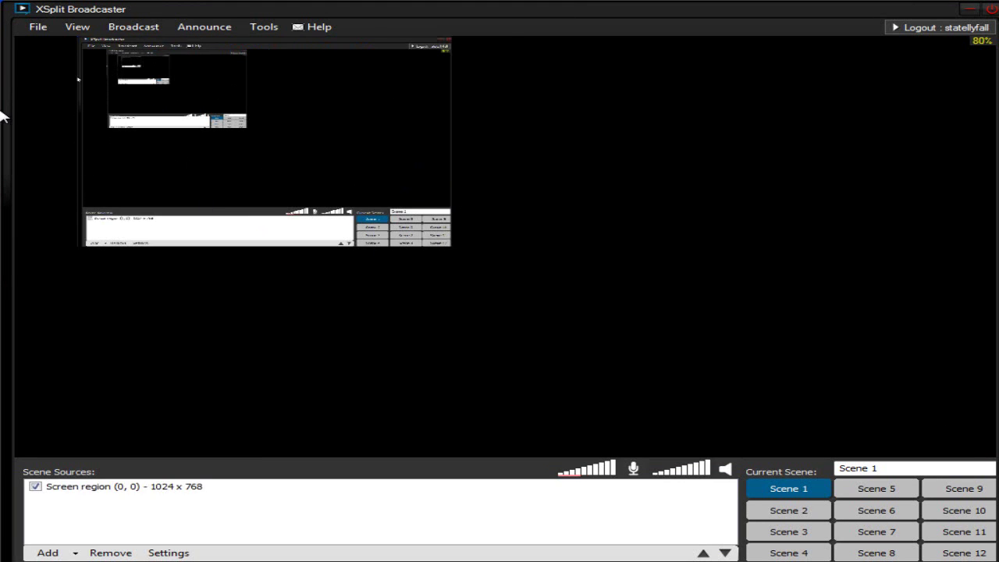
left_click(509, 243)
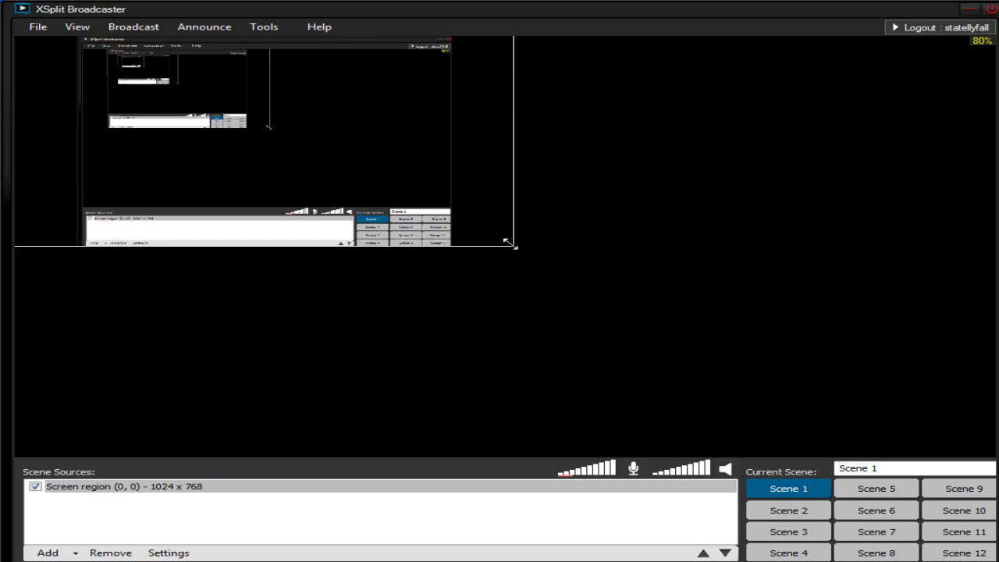
left_click_drag(509, 244, 996, 456)
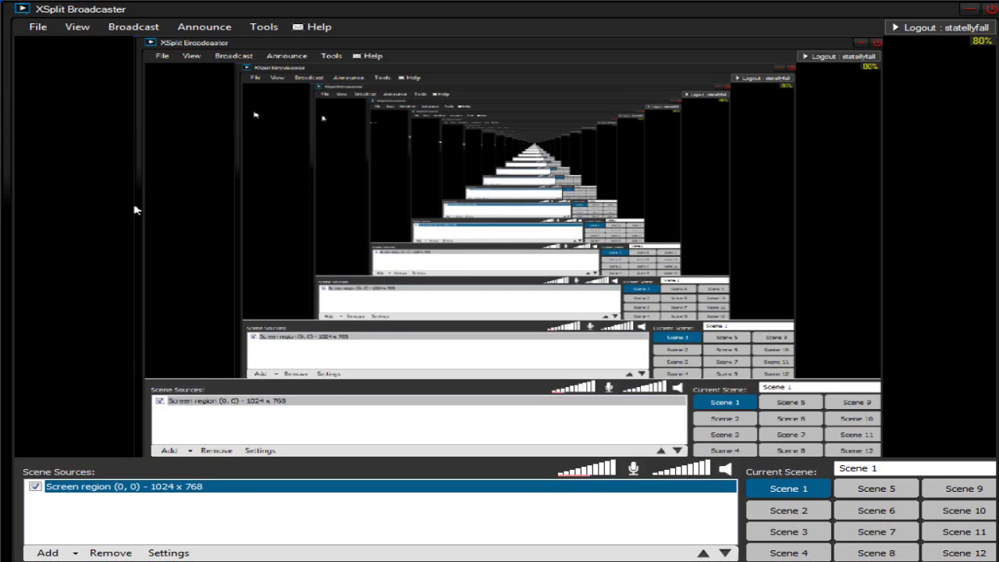
Start the Twitch broadcast and launch Firefox, where the 'tw' autocomplete opens twitter.com.
left_click(136, 28)
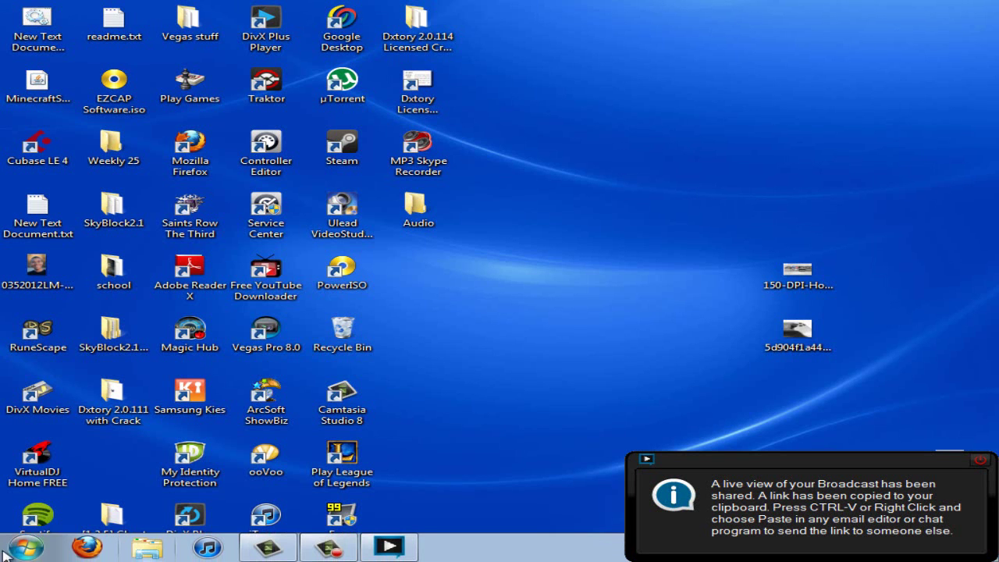
left_click(78, 547)
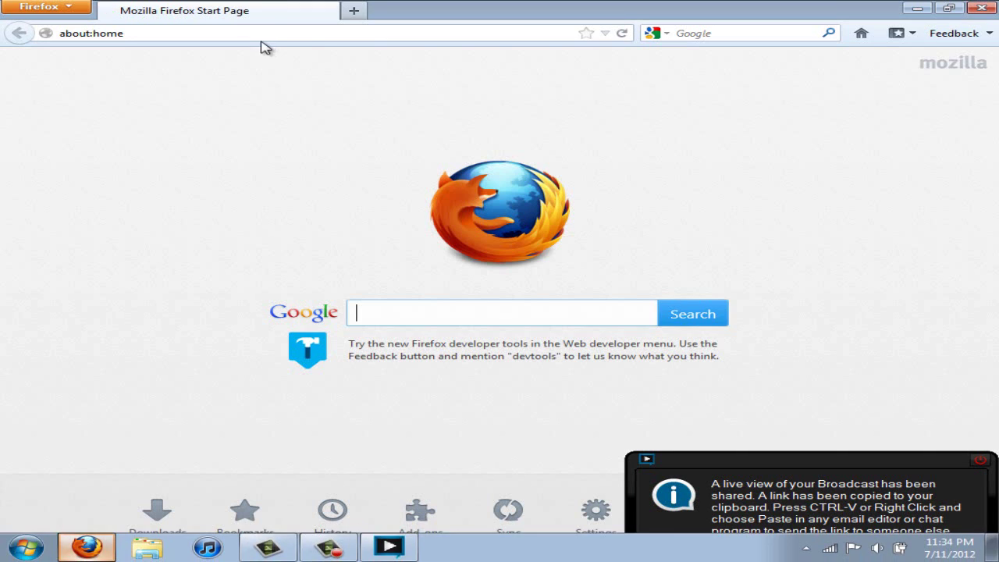
left_click(260, 31)
type("twitter.com")
left_click(261, 60)
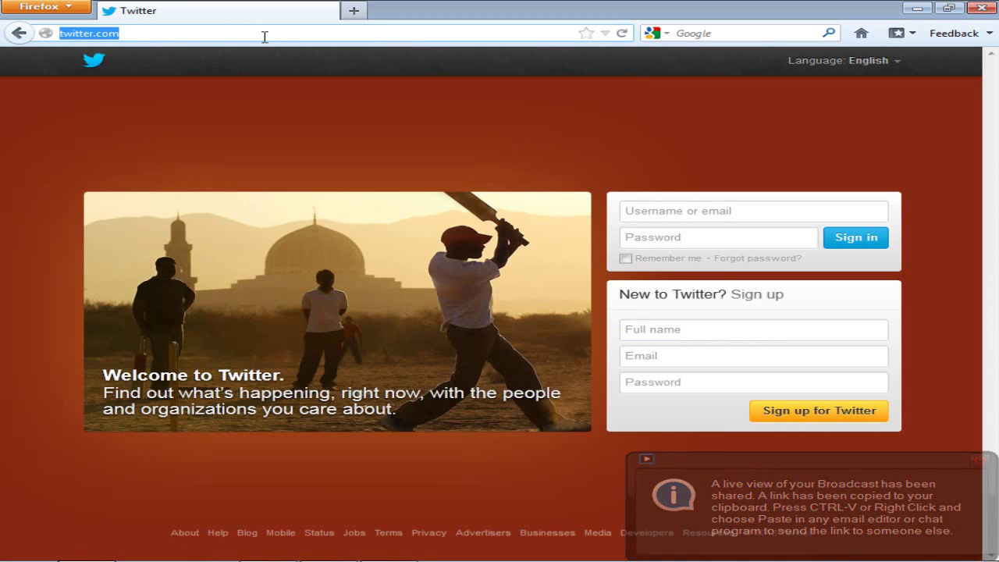
Open twitch.tv from the address suggestions and go to your own channel page.
type("tw")
left_click(247, 89)
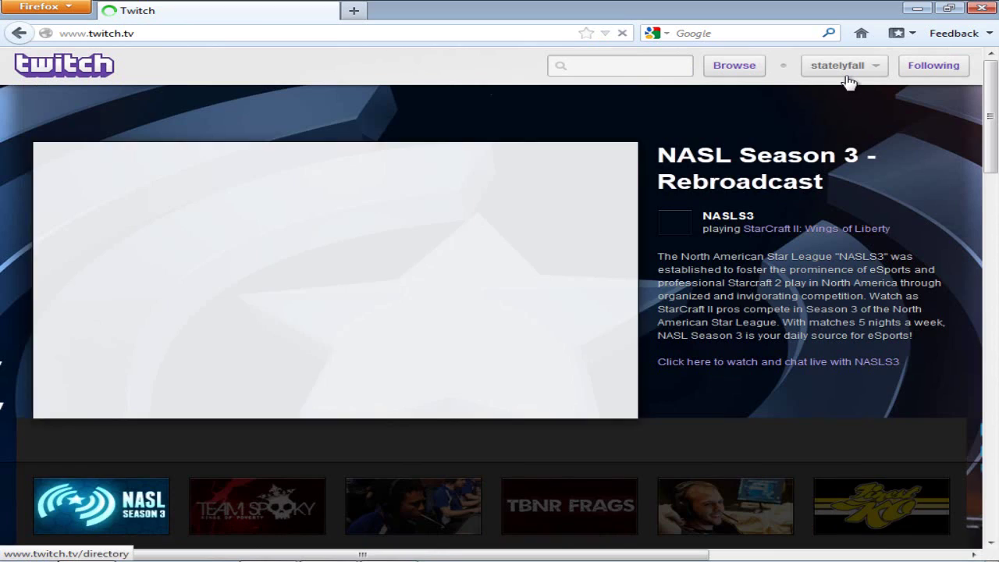
left_click(847, 67)
left_click(738, 102)
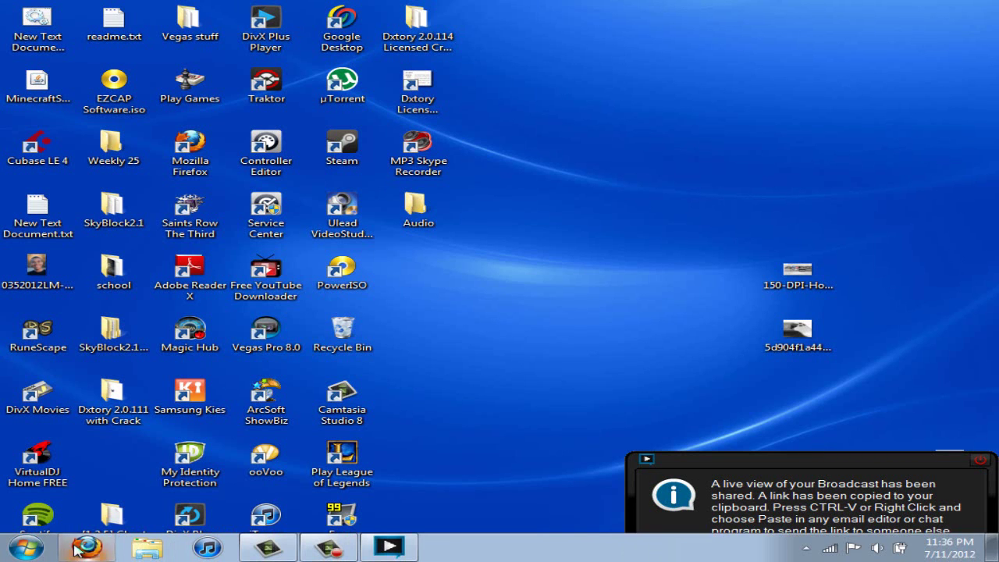
Restore the previous Firefox session to check the live stream on the Twitch channel, then close Firefox.
left_click(85, 546)
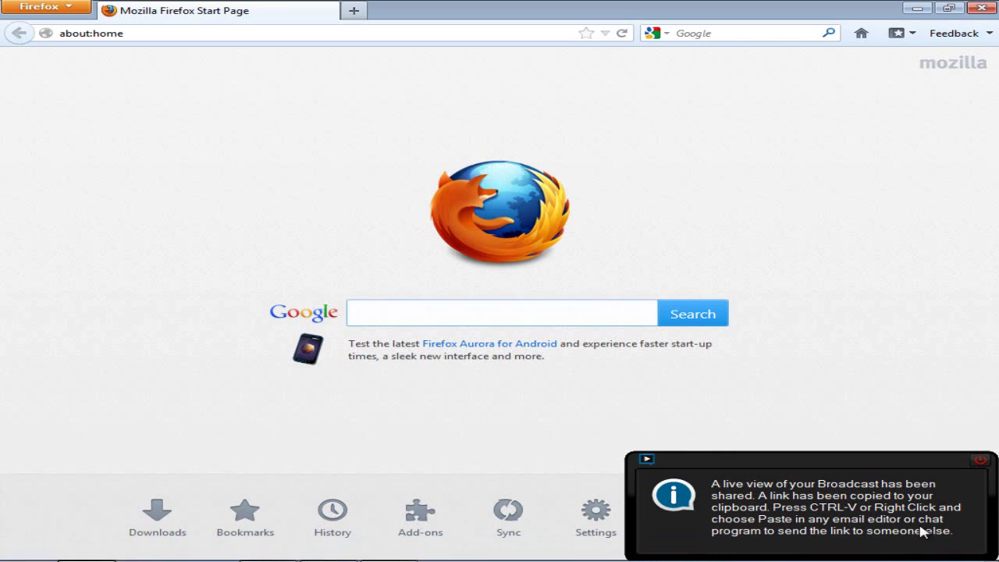
left_click(848, 354)
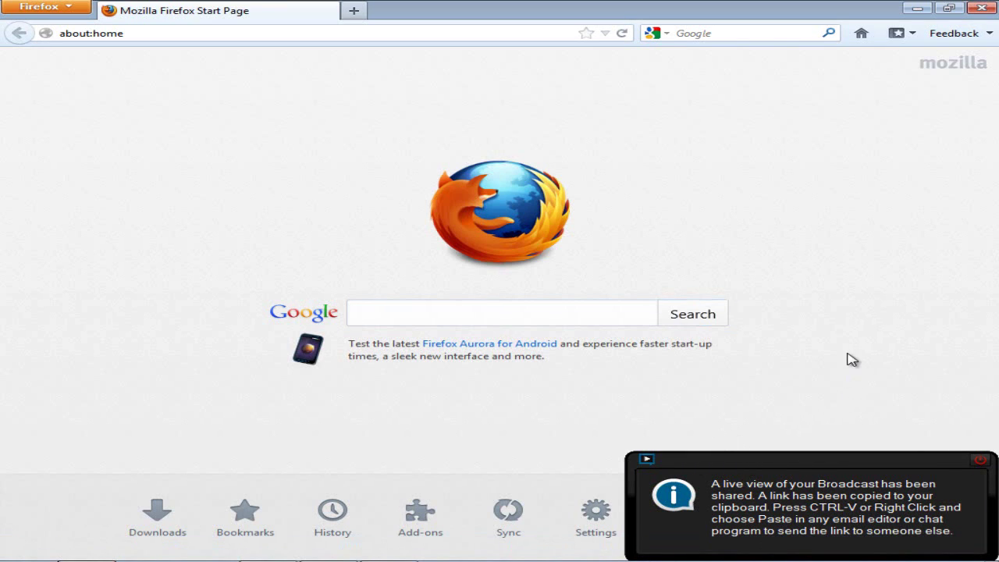
left_click(980, 462)
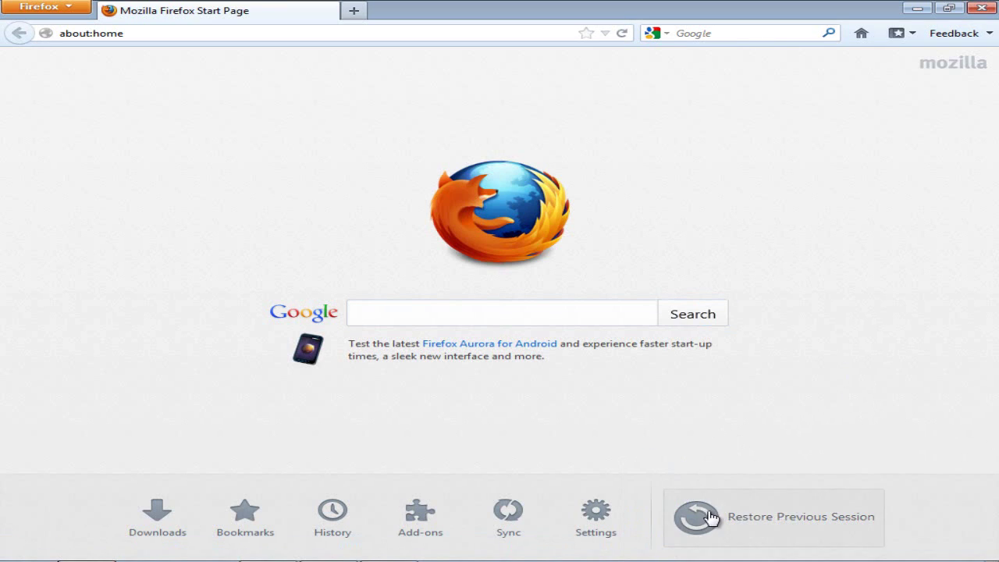
left_click(710, 520)
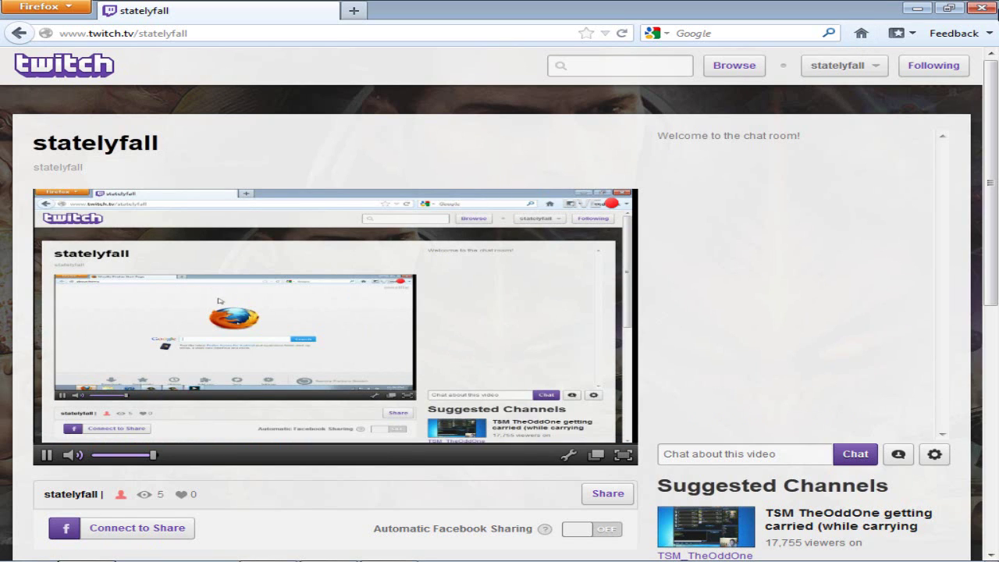
left_click(985, 9)
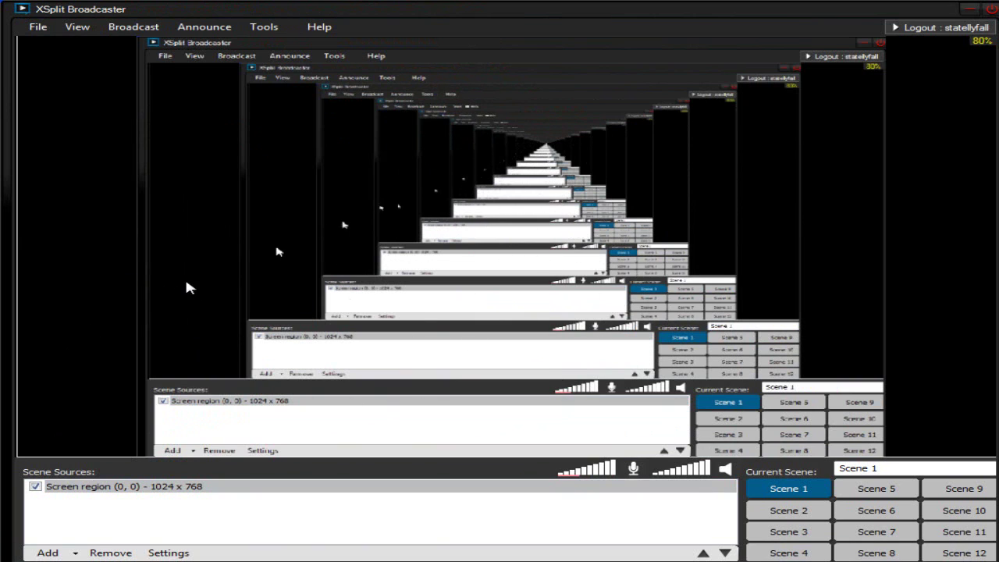
Add Pro Pic 2.jpg as a media source and drag it to the preview's bottom-left corner.
left_click(86, 486)
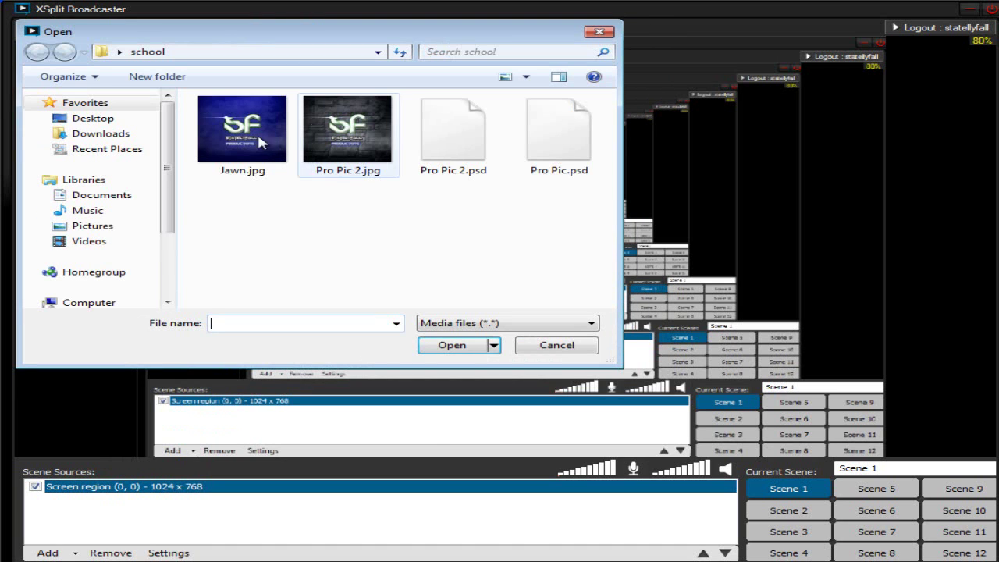
left_click(316, 120)
double_click(316, 119)
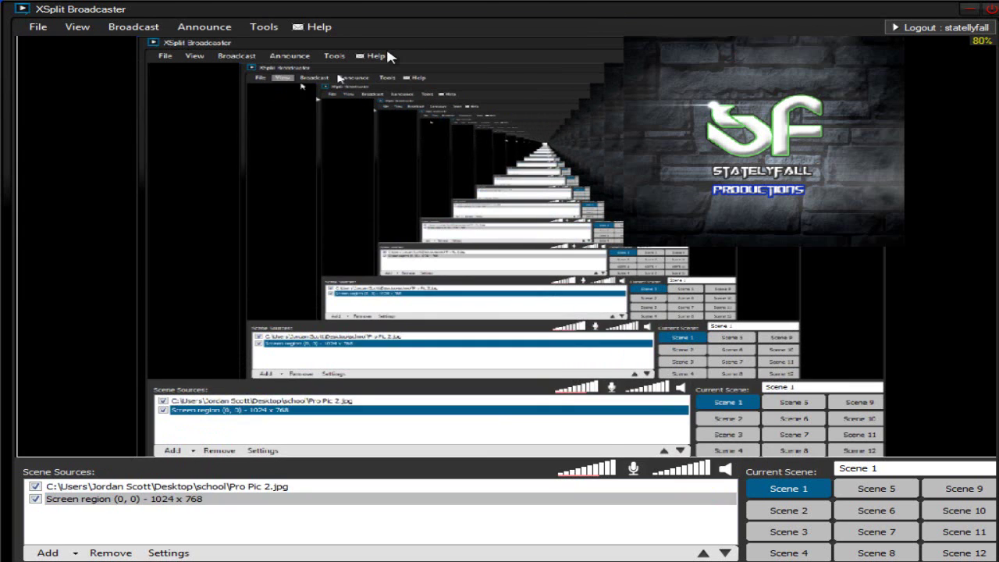
left_click_drag(662, 104, 377, 266)
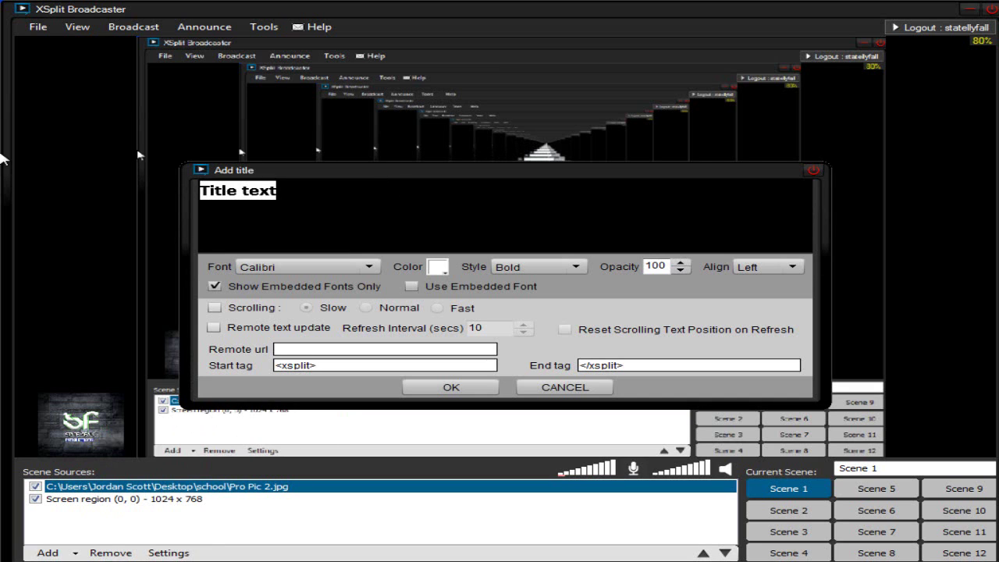
Enter BOSS as the new title's text.
type("BOSS")
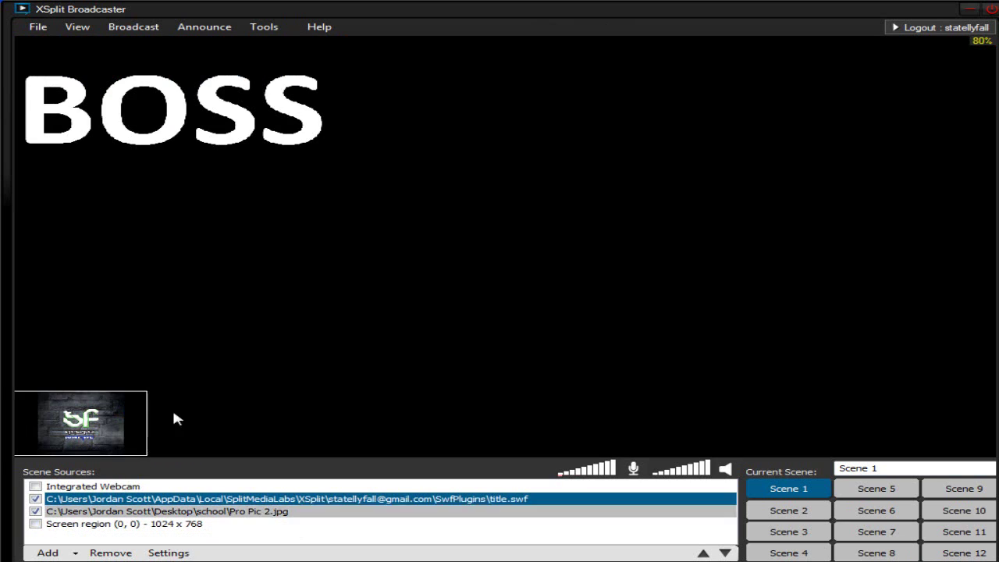
Switch to Scene 2 and add Jawn.jpg as an image source.
left_click(36, 525)
left_click(37, 525)
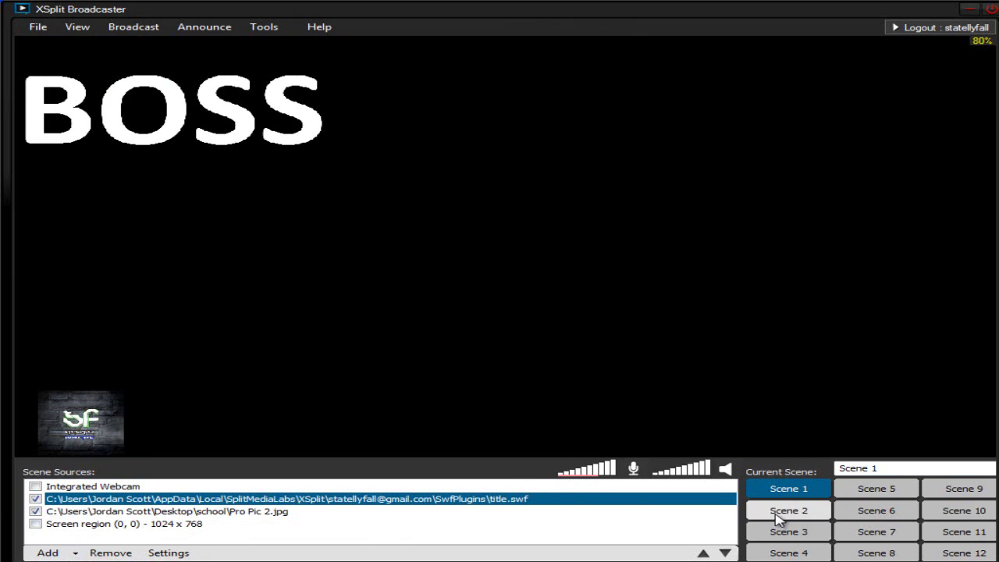
left_click(779, 515)
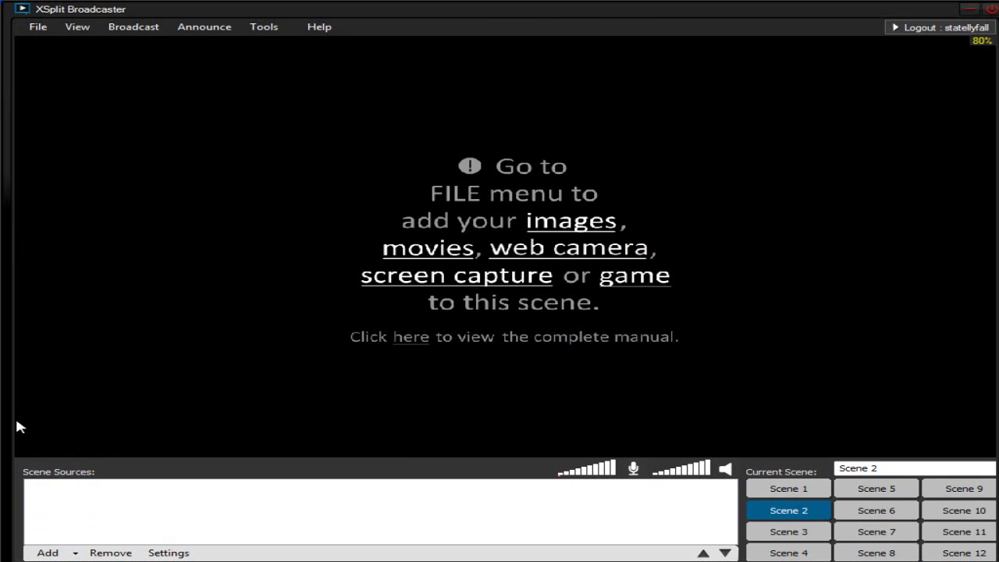
left_click(48, 553)
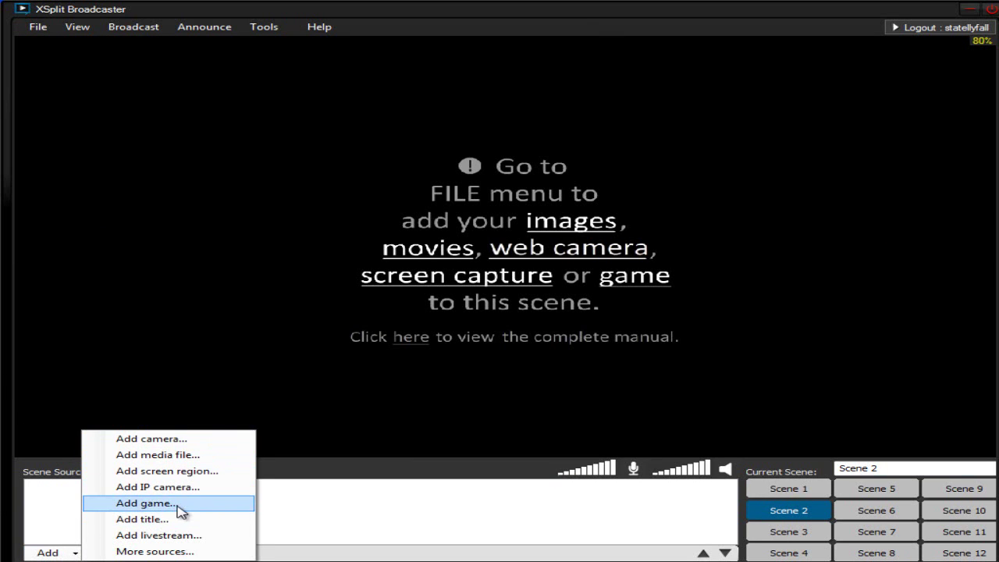
left_click(212, 457)
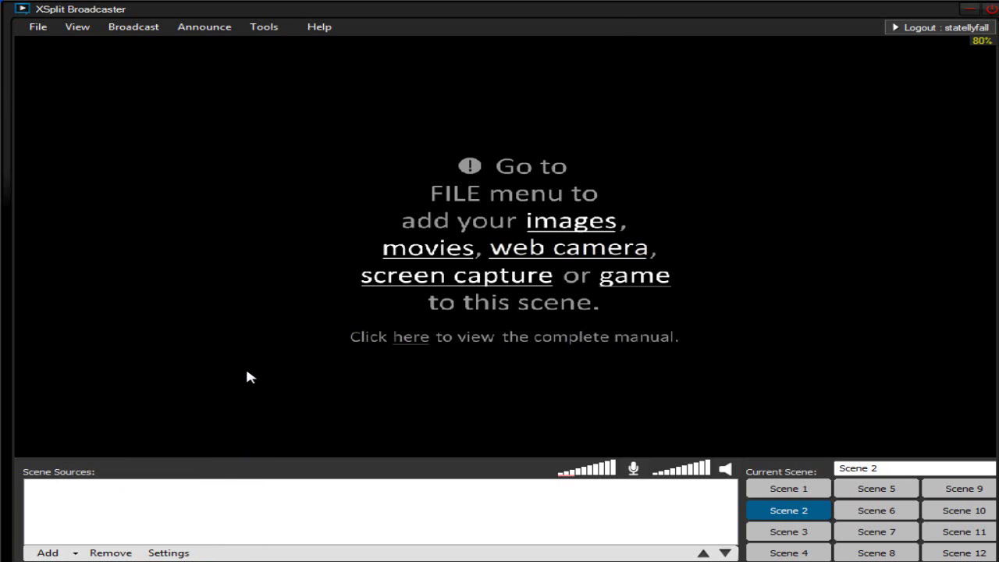
double_click(247, 138)
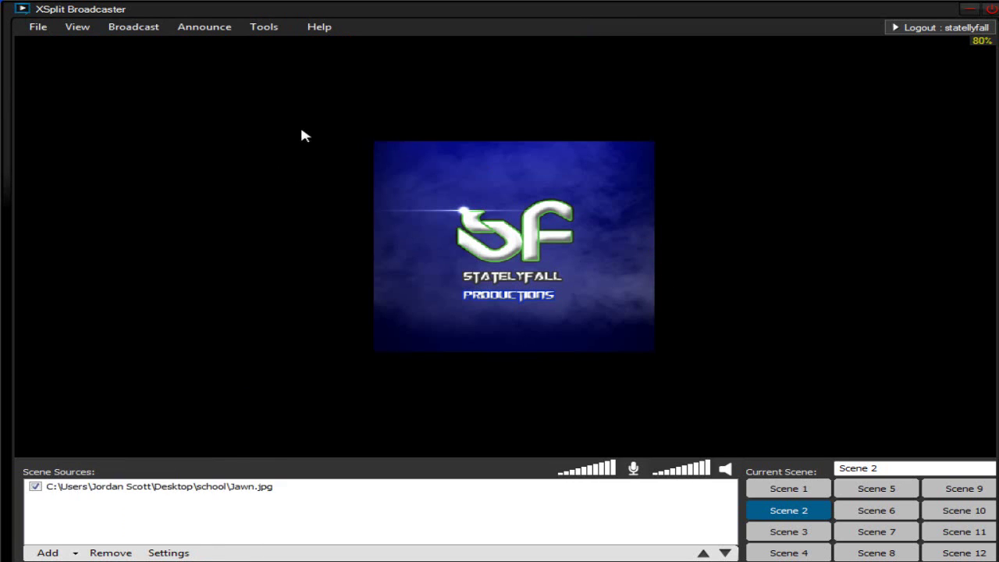
Stretch Jawn.jpg out to the canvas edges so it fills the whole Scene 2 frame.
right_click(403, 174)
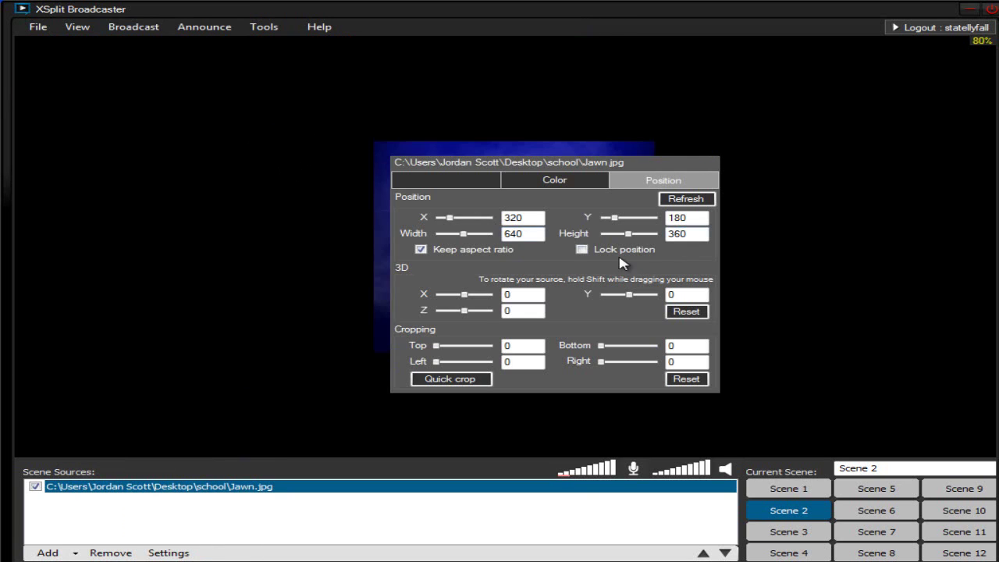
left_click(489, 113)
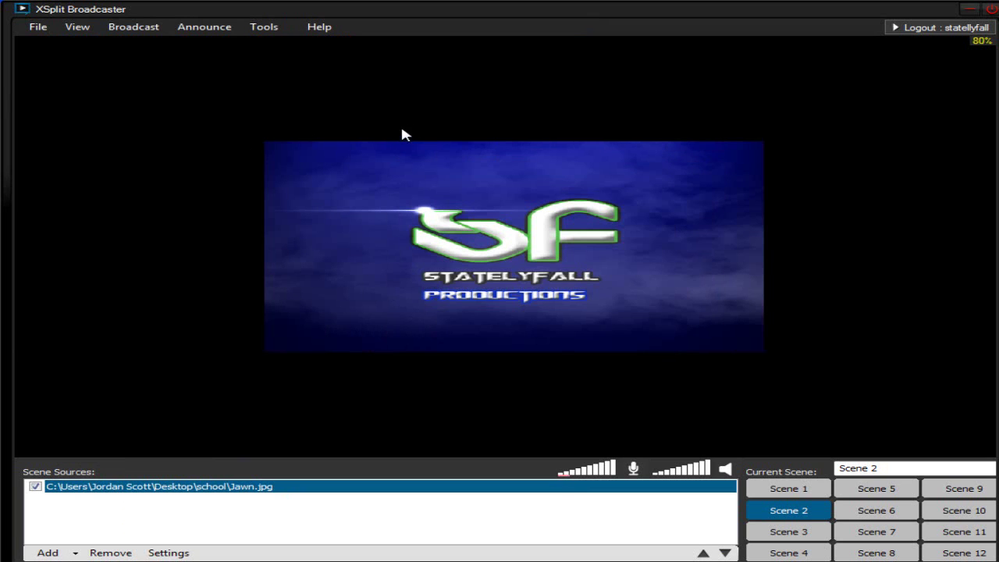
left_click(275, 145)
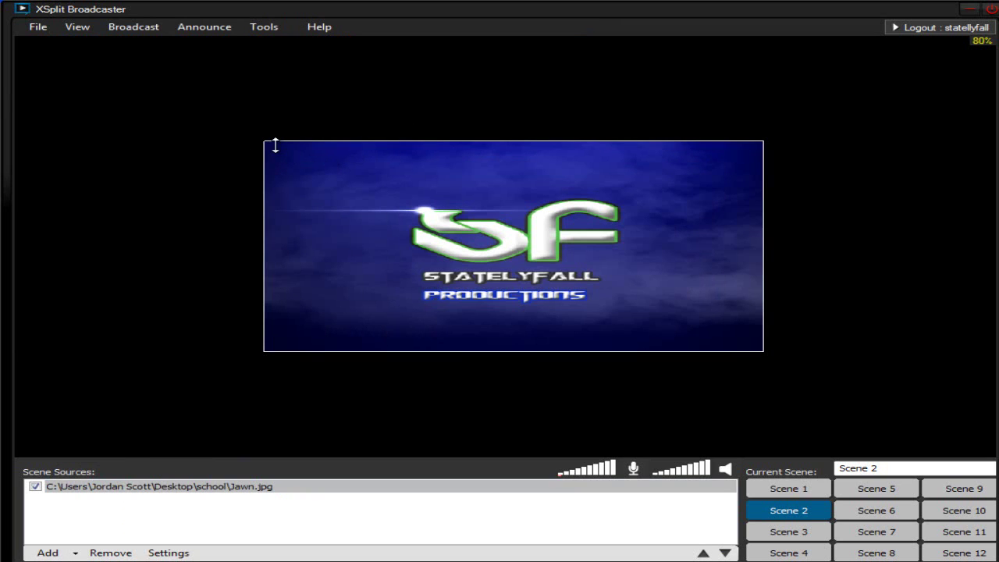
left_click_drag(269, 143, 14, 36)
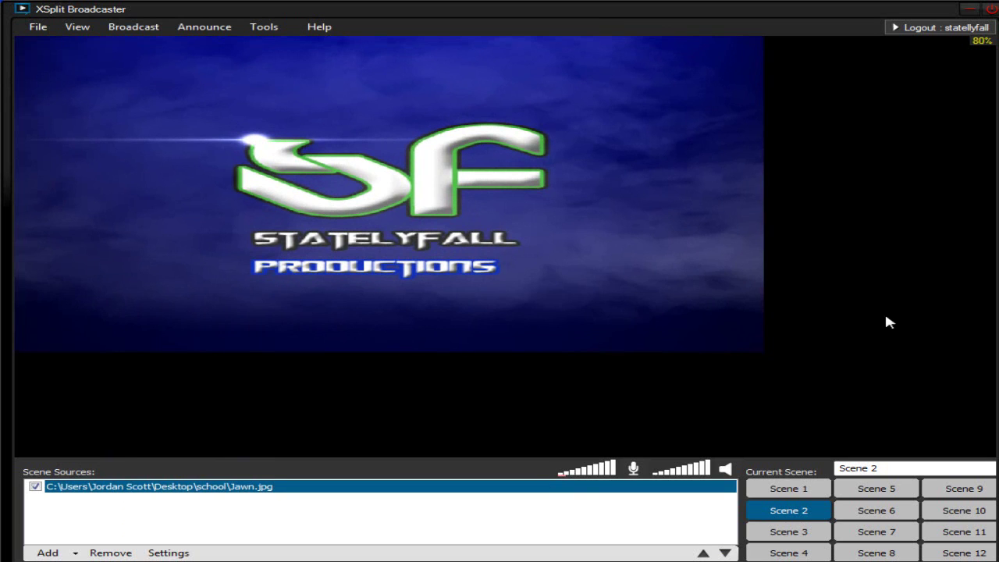
left_click_drag(778, 350, 995, 439)
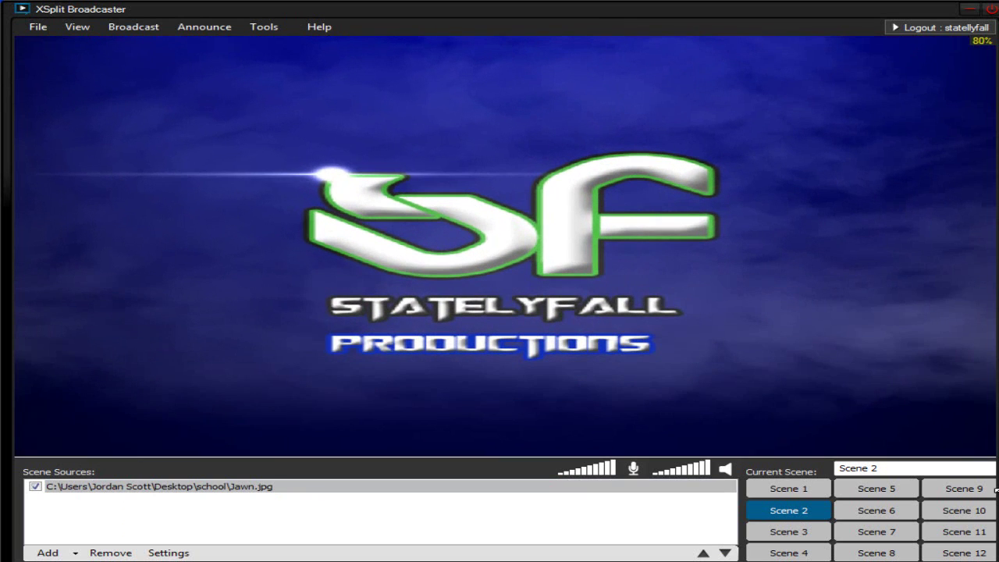
Start adding a new title source to Scene 2.
left_click(75, 553)
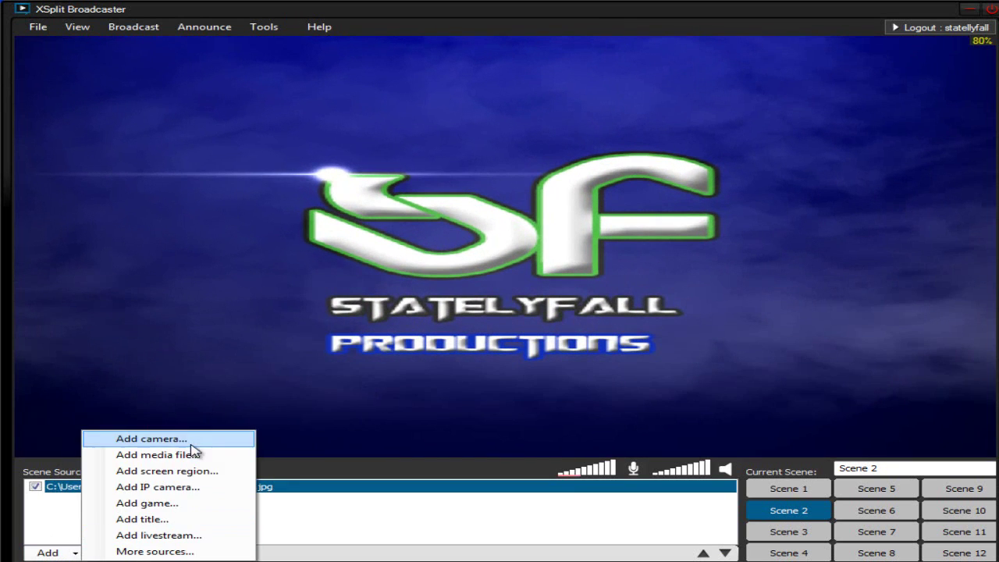
left_click(178, 522)
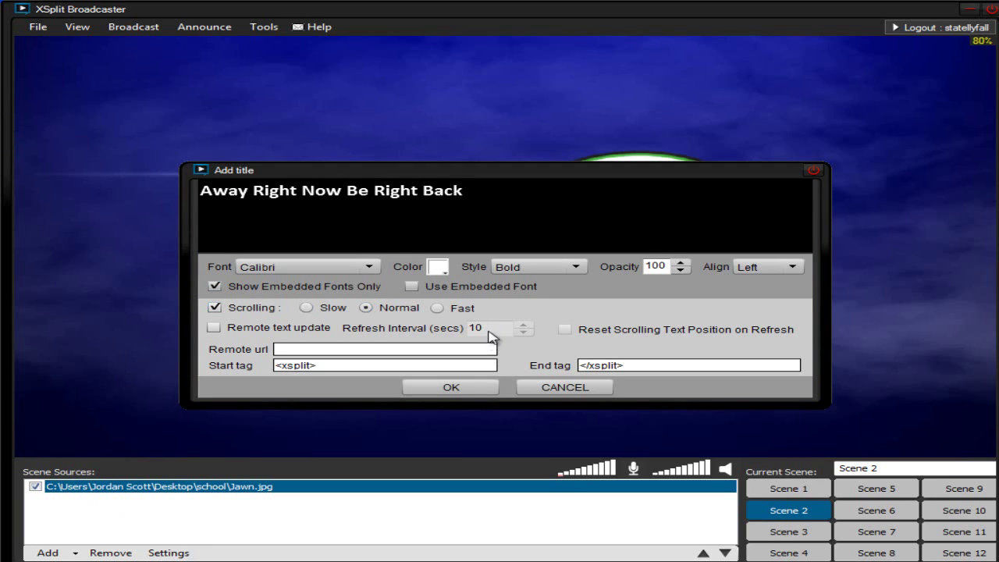
Add the scrolling away title, move it to the top-left and stretch it across the frame width.
left_click(451, 387)
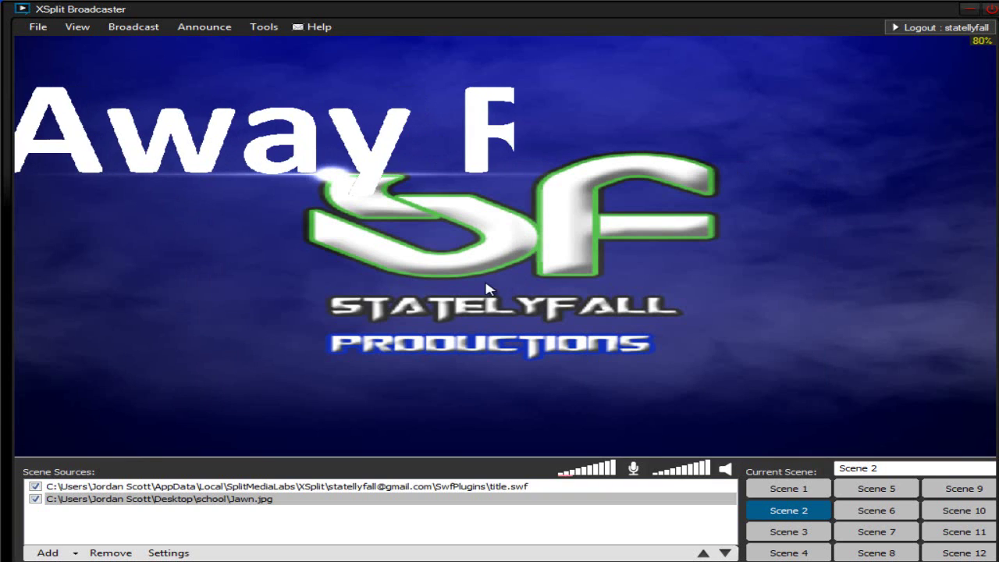
left_click(422, 110)
left_click_drag(421, 111, 307, 117)
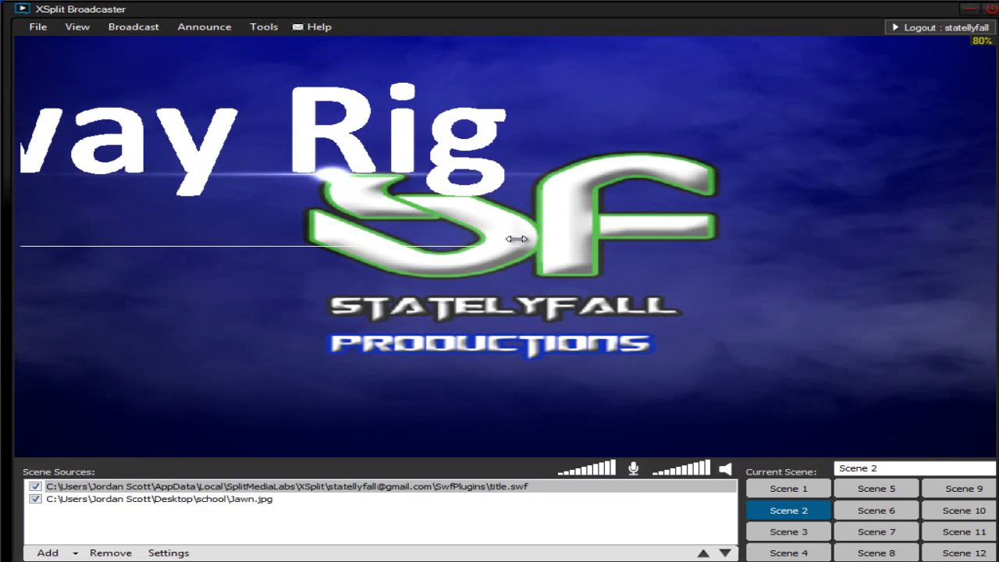
left_click_drag(509, 244, 995, 277)
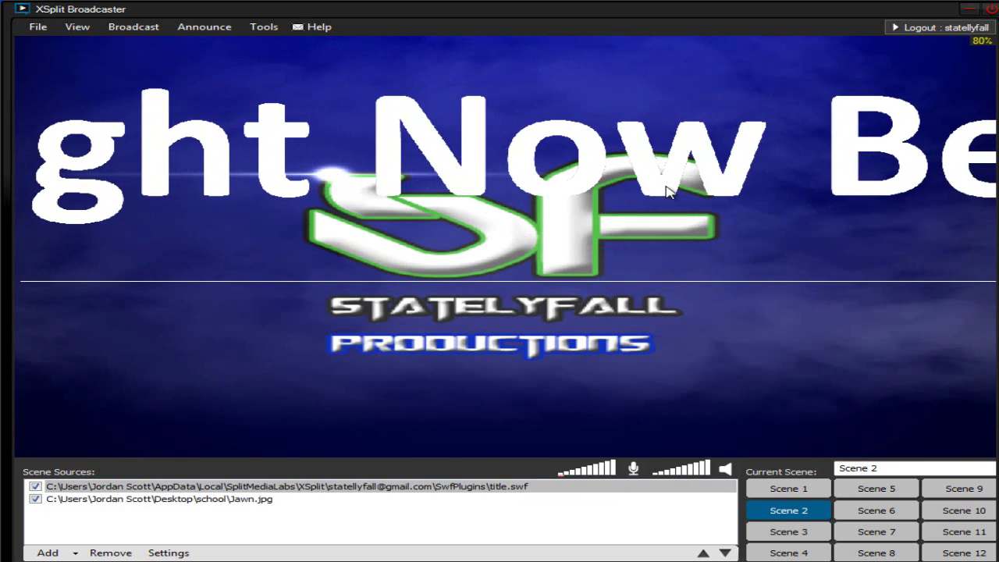
Browse the away title's position, text and playback settings panels.
right_click(664, 188)
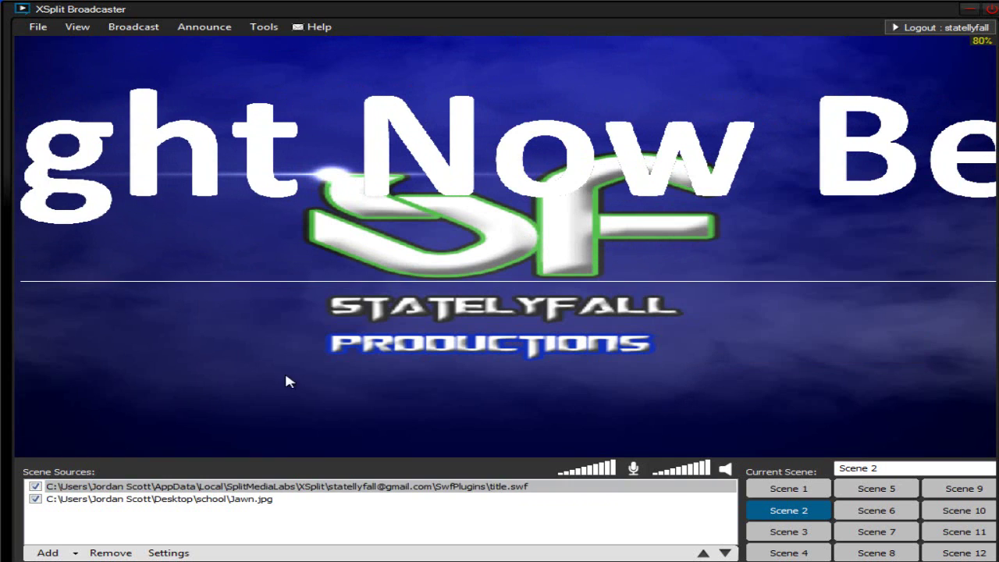
left_click(117, 487)
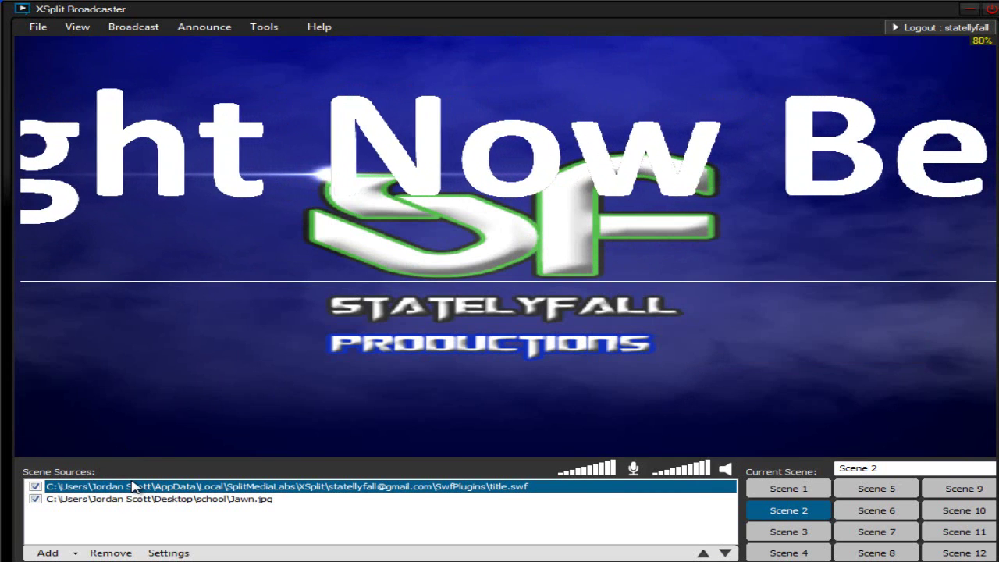
right_click(269, 78)
left_click(335, 90)
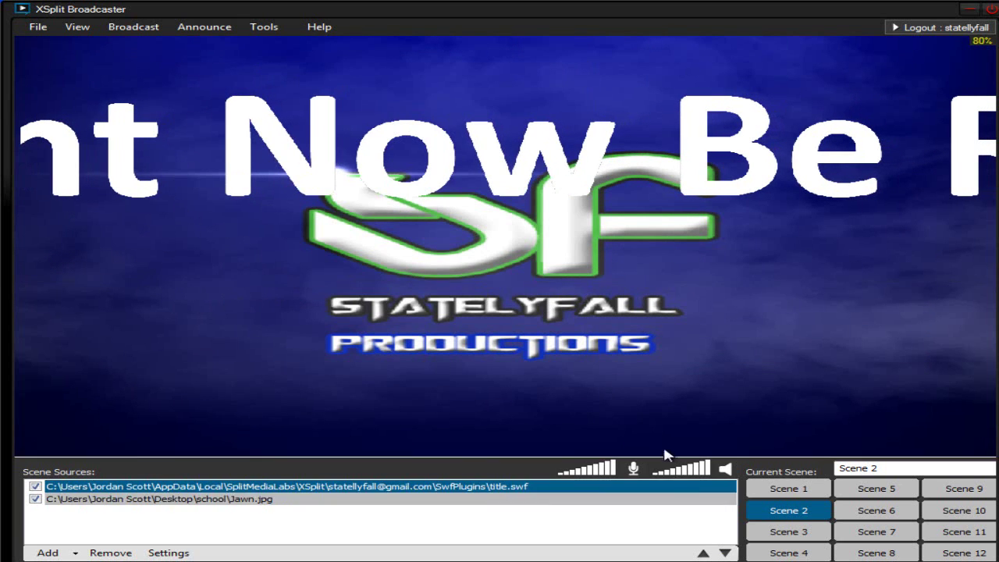
left_click(189, 553)
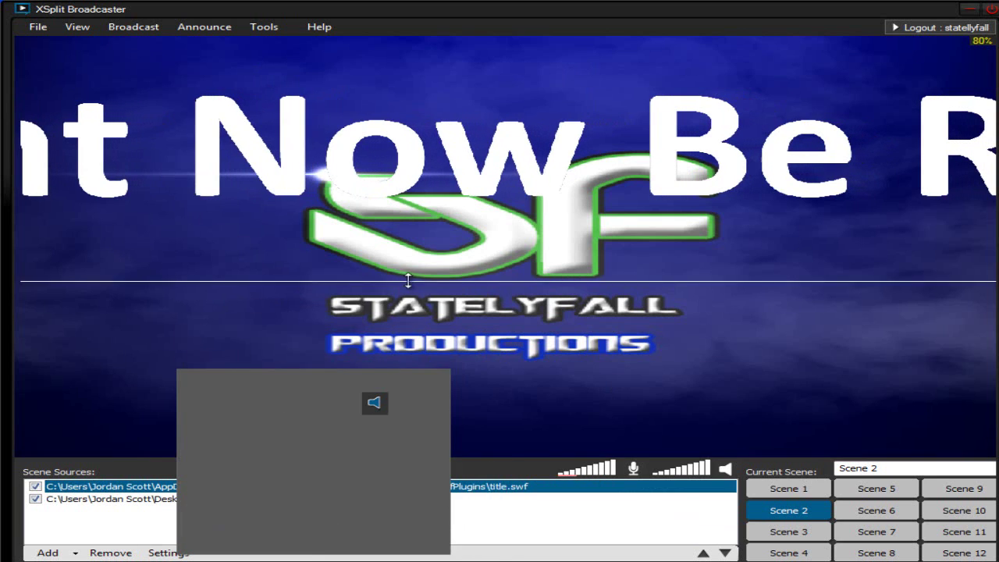
left_click_drag(336, 380, 447, 258)
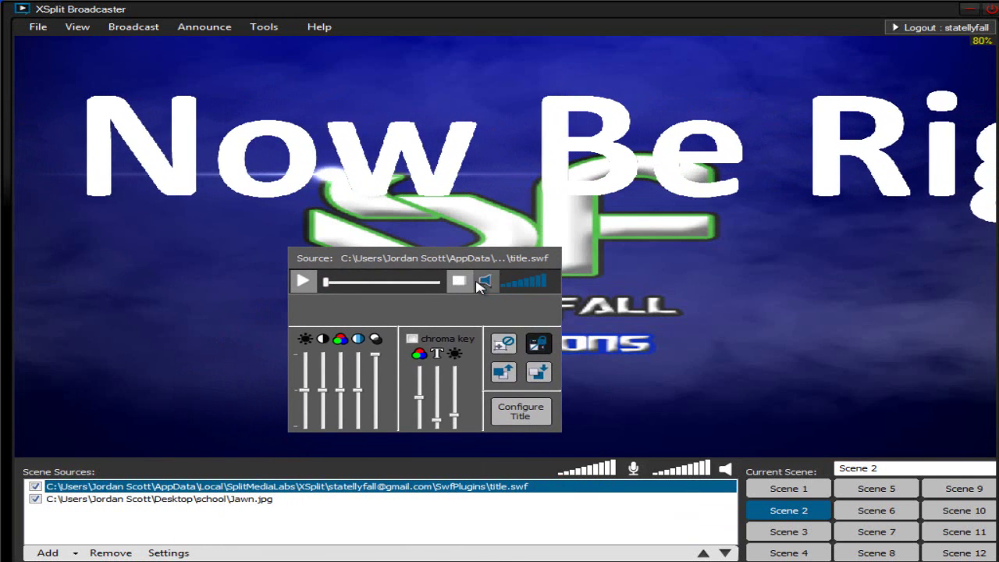
left_click(238, 487)
left_click(187, 547)
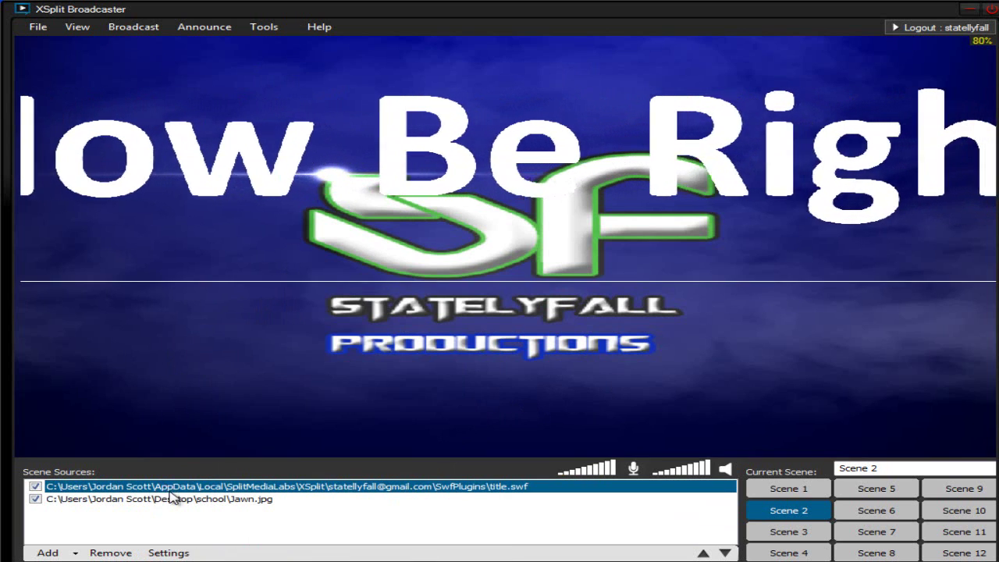
Review the away title's Title configuration options, keep opacity at 100, and close it.
left_click(169, 552)
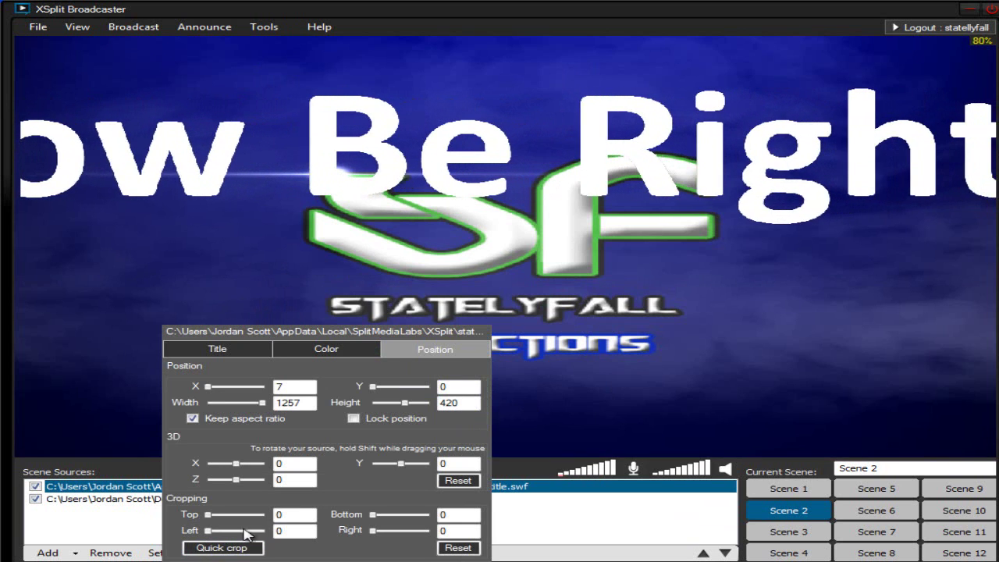
left_click(257, 349)
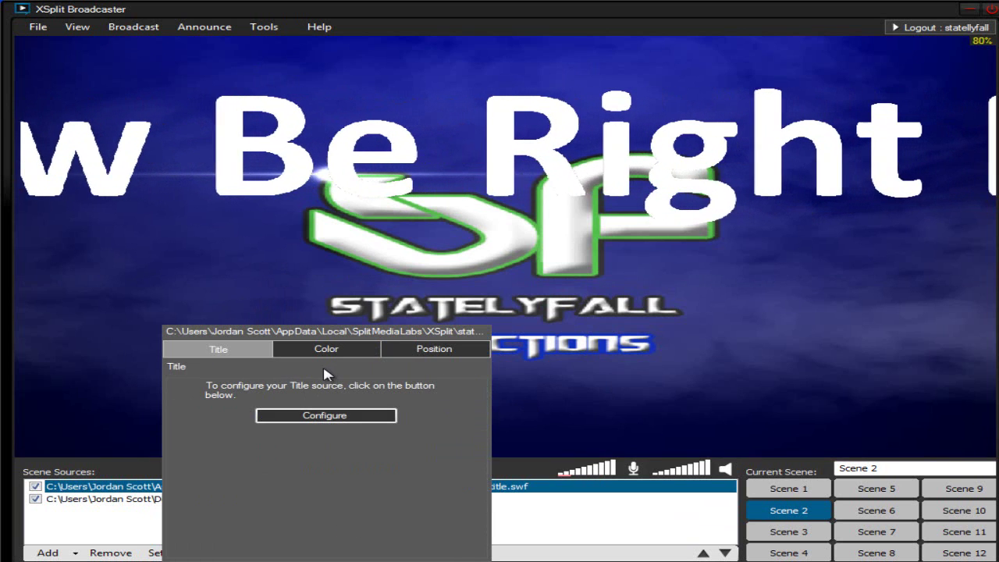
left_click(325, 417)
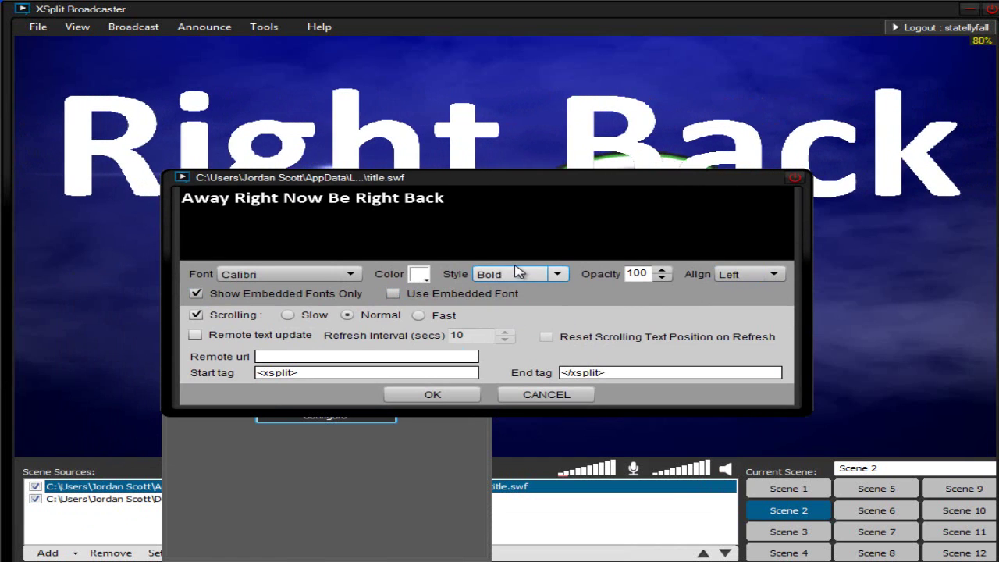
left_click(662, 278)
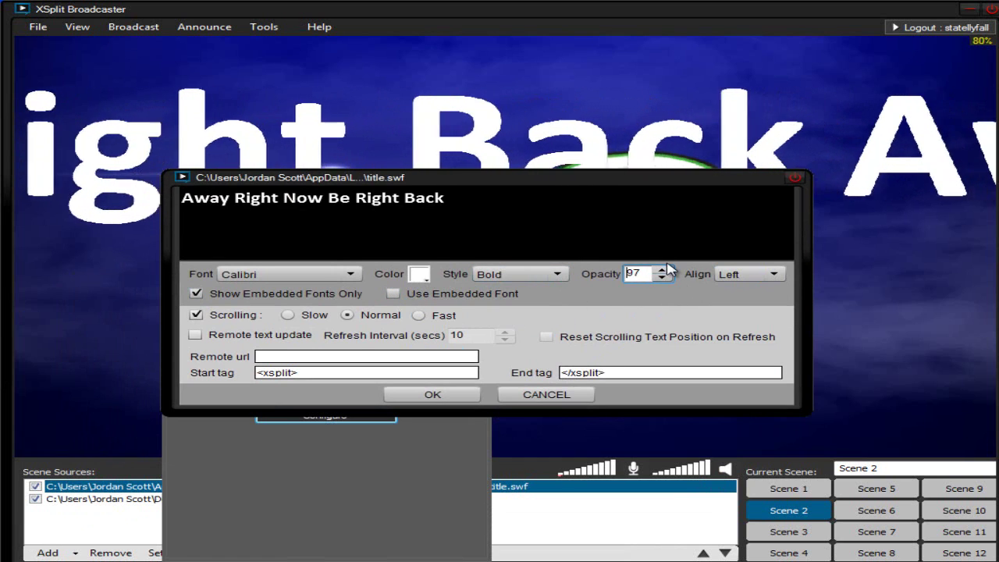
left_click(662, 270)
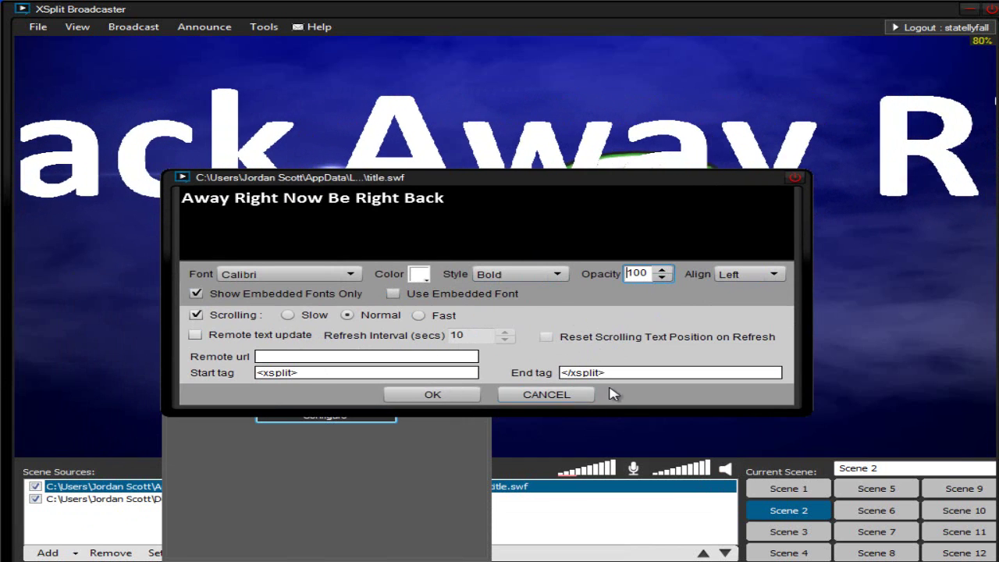
left_click(794, 179)
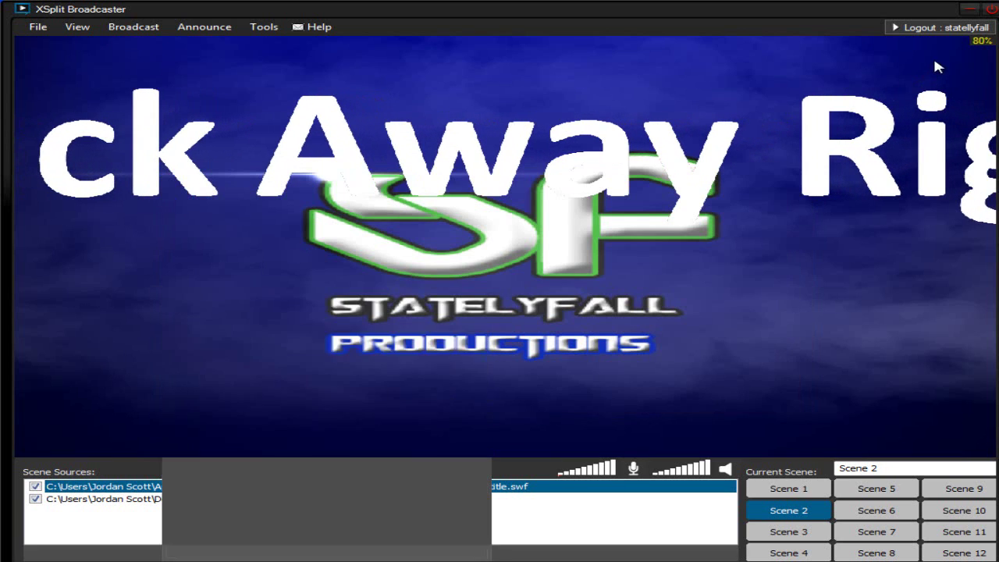
Return to Scene 1 and enable the 1024 x 768 Screen region and Integrated Webcam sources.
left_click(776, 489)
left_click(776, 510)
left_click(787, 489)
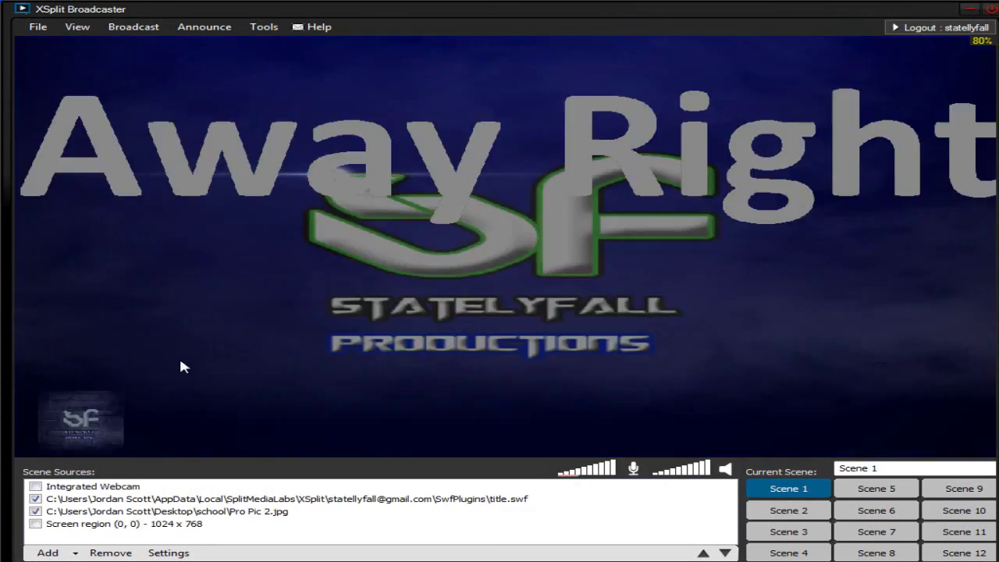
left_click(51, 528)
left_click(37, 523)
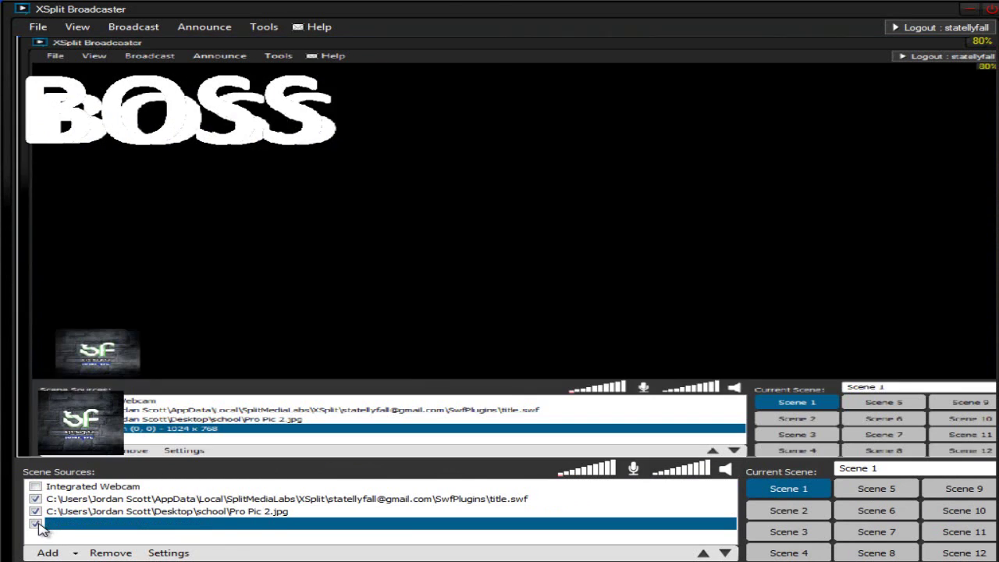
left_click(36, 486)
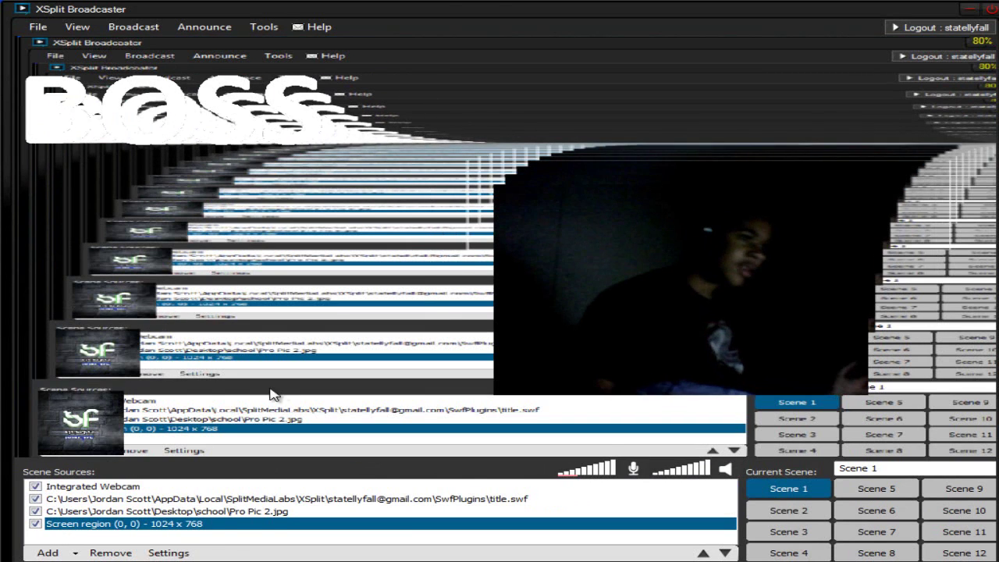